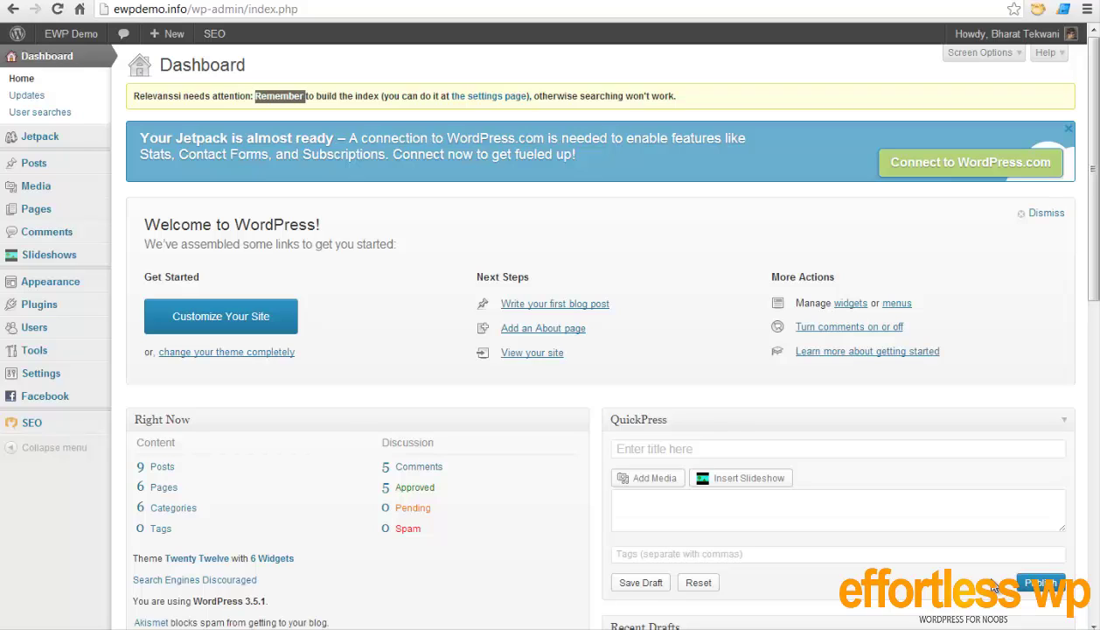
Step: Look over the site's five users in All Users
{"action": "left_click", "coordinate": [343, 95]}
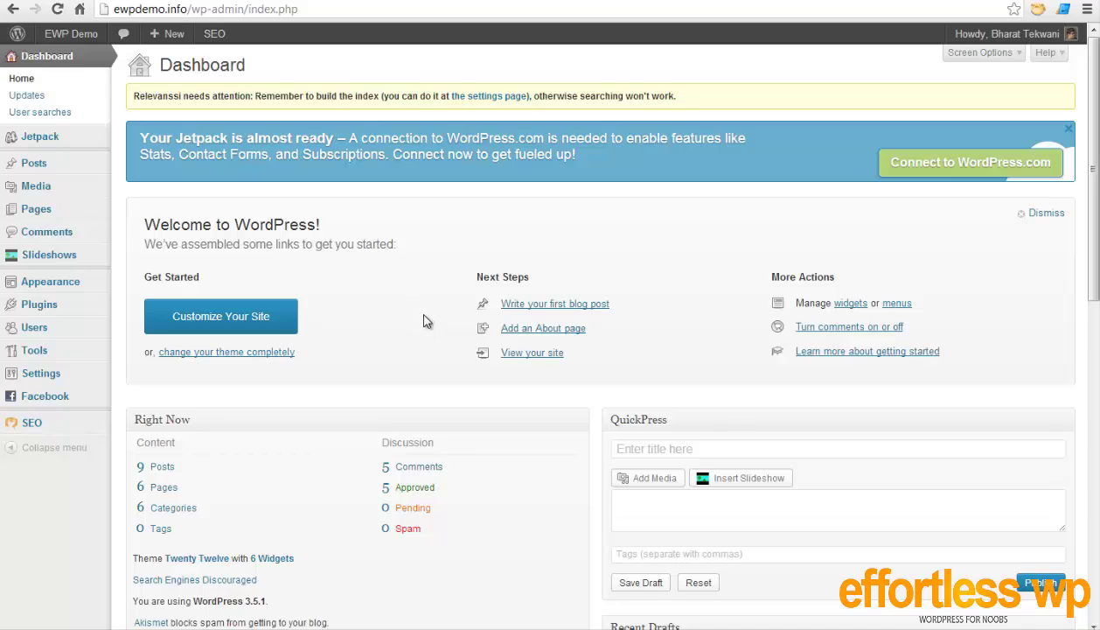
{"action": "scroll", "coordinate": [411, 354], "scroll_direction": "down", "scroll_amount": 1}
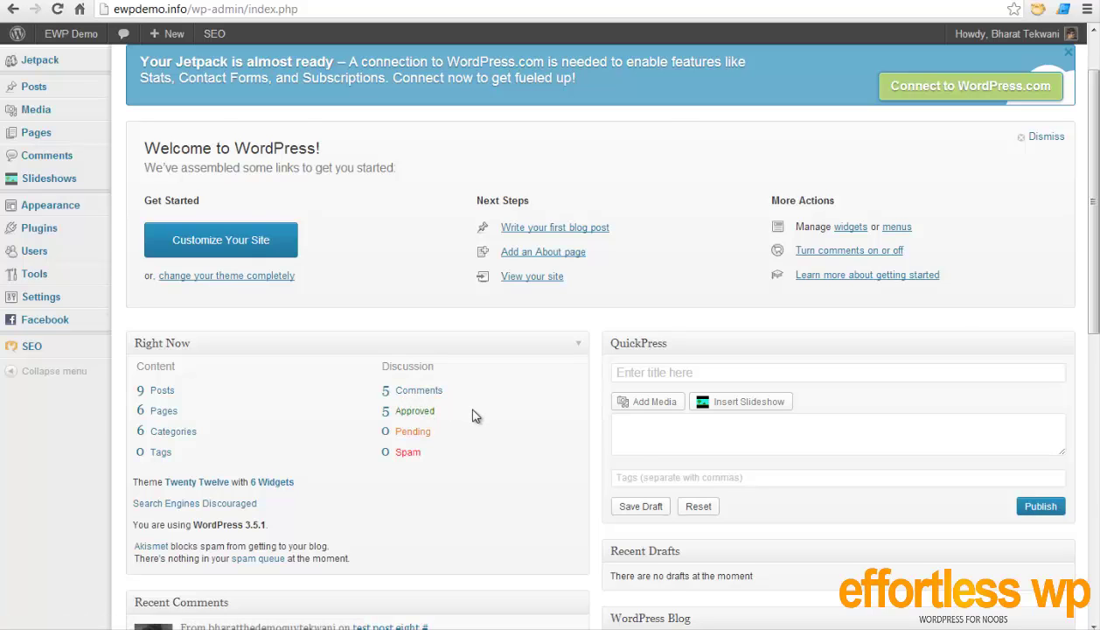
{"action": "scroll", "coordinate": [472, 416], "scroll_direction": "up", "scroll_amount": 1}
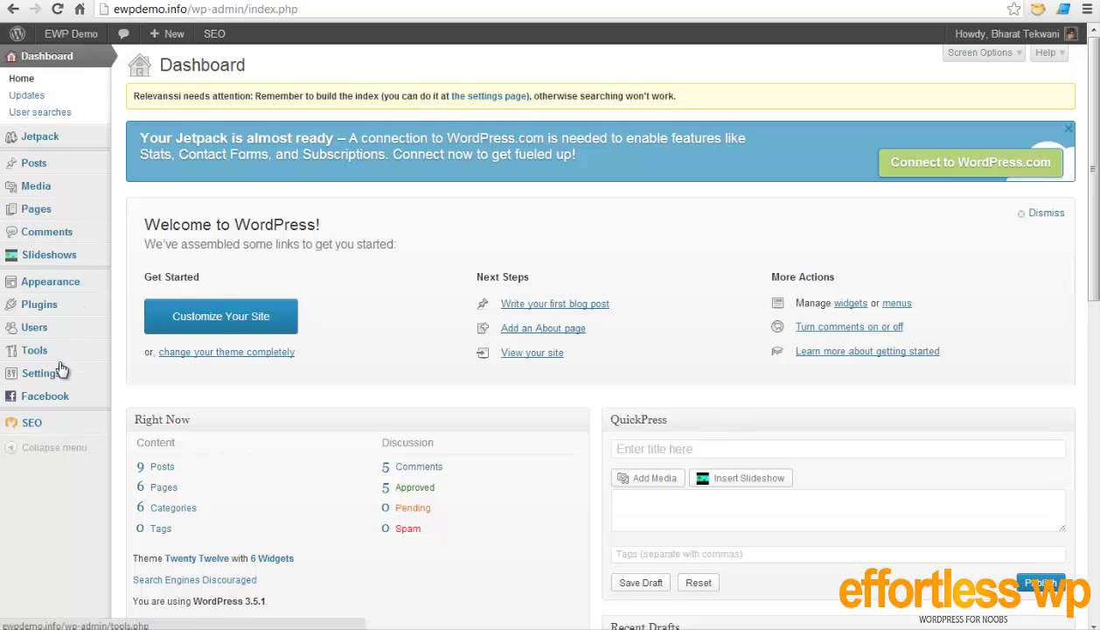
{"action": "mouse_move", "coordinate": [50, 327]}
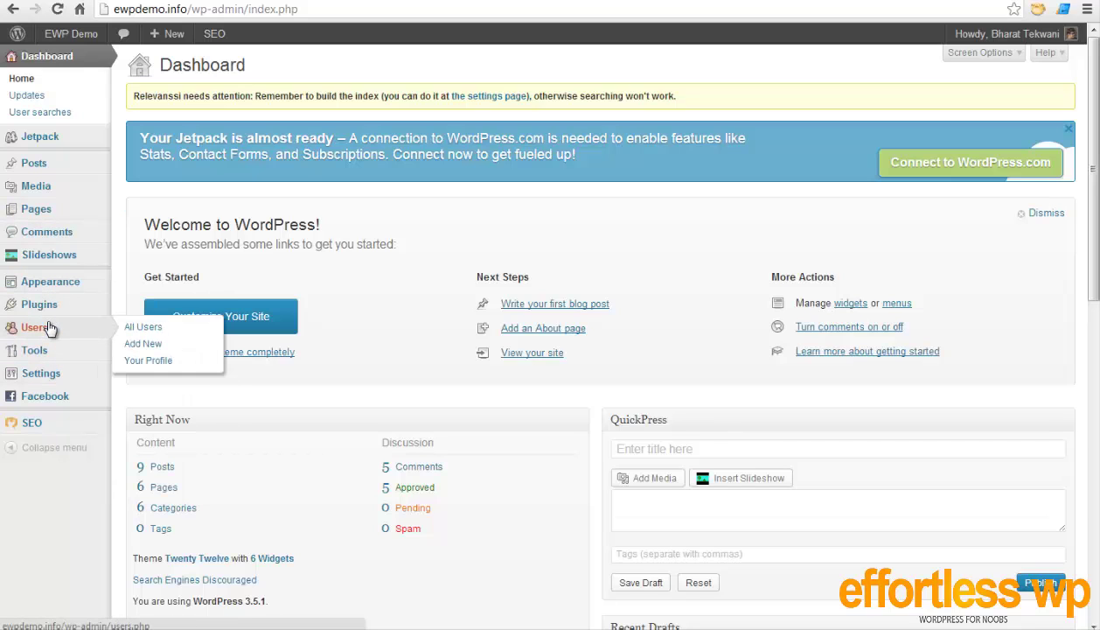
{"action": "left_click", "coordinate": [144, 326]}
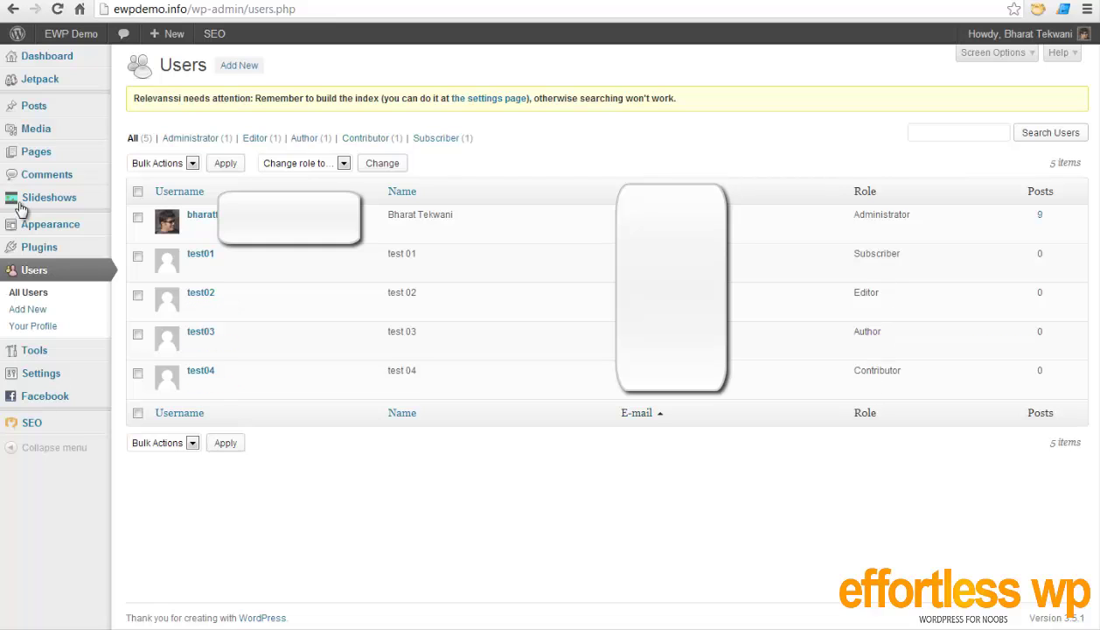
Step: Bring up Installed Plugins and scroll through the seven active plugins
{"action": "mouse_move", "coordinate": [44, 247]}
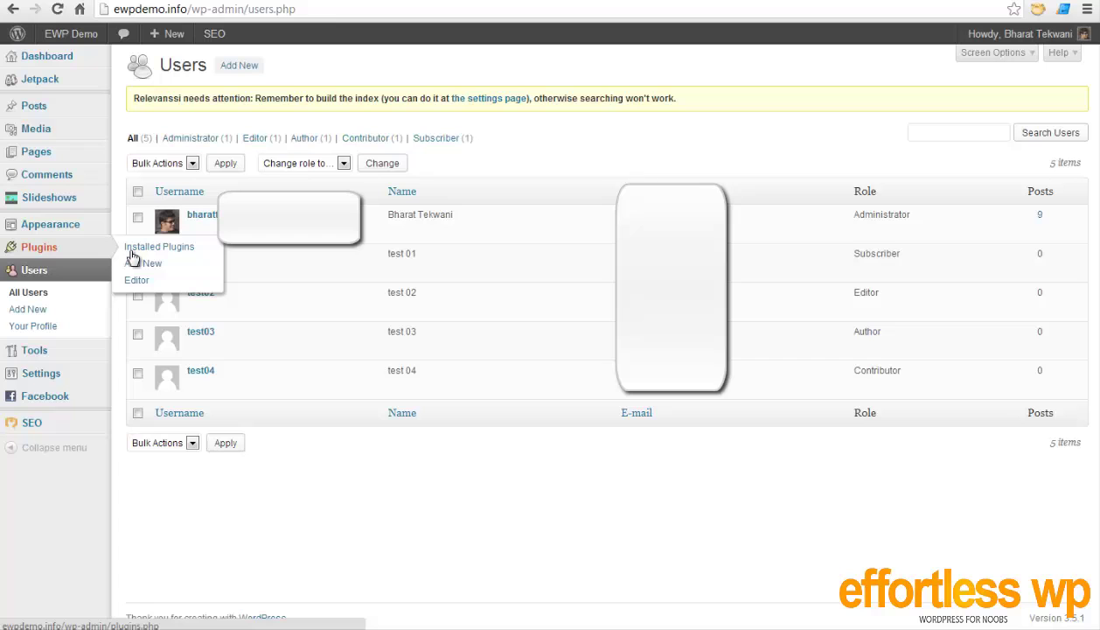
{"action": "left_click", "coordinate": [143, 250]}
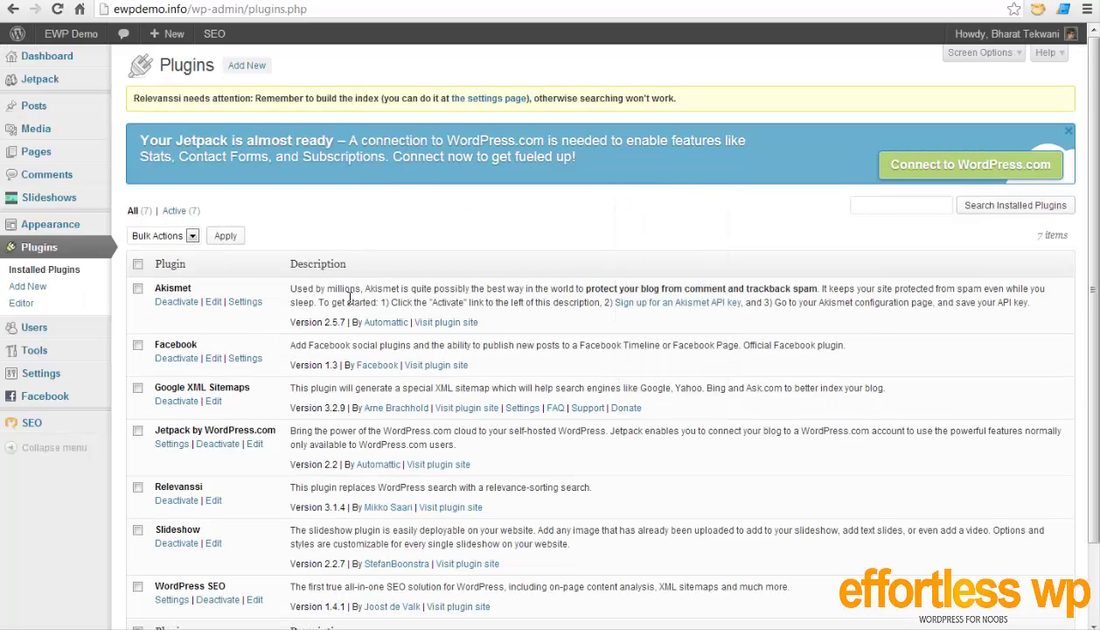
{"action": "scroll", "coordinate": [349, 297], "scroll_direction": "down", "scroll_amount": 2}
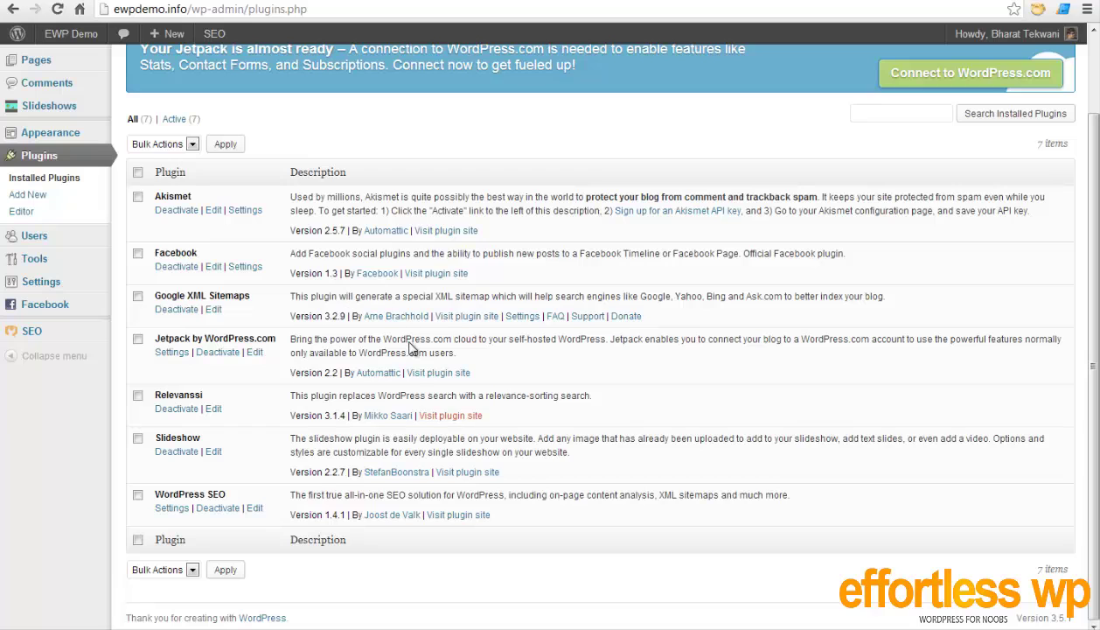
{"action": "scroll", "coordinate": [411, 348], "scroll_direction": "up", "scroll_amount": 2}
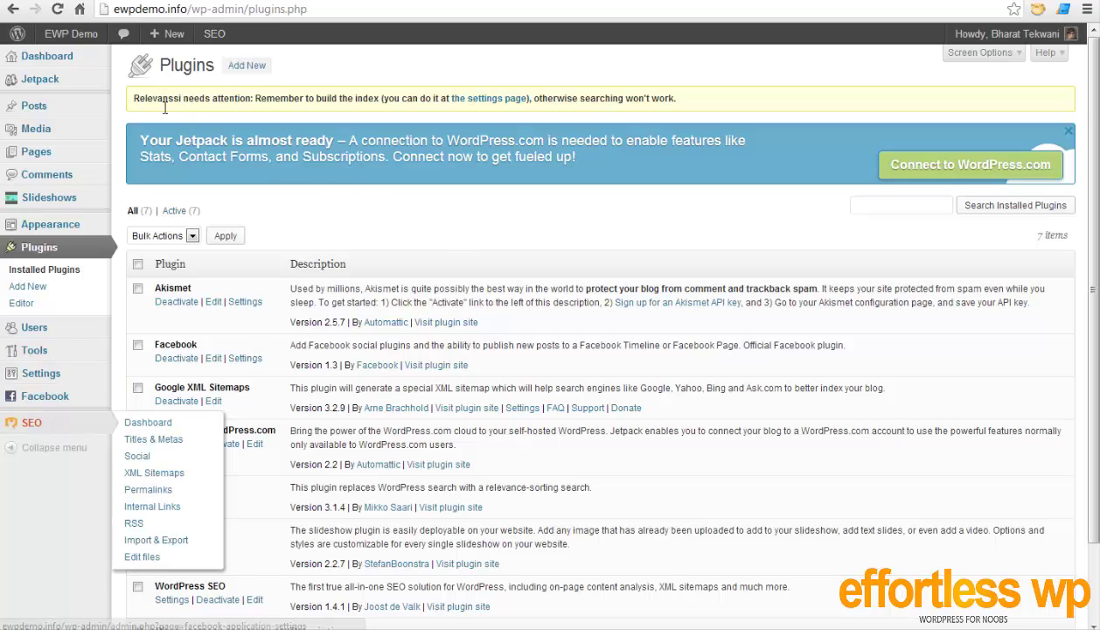
Step: Follow the Relevanssi notice to its settings page and scroll through the search options
{"action": "left_click", "coordinate": [494, 105]}
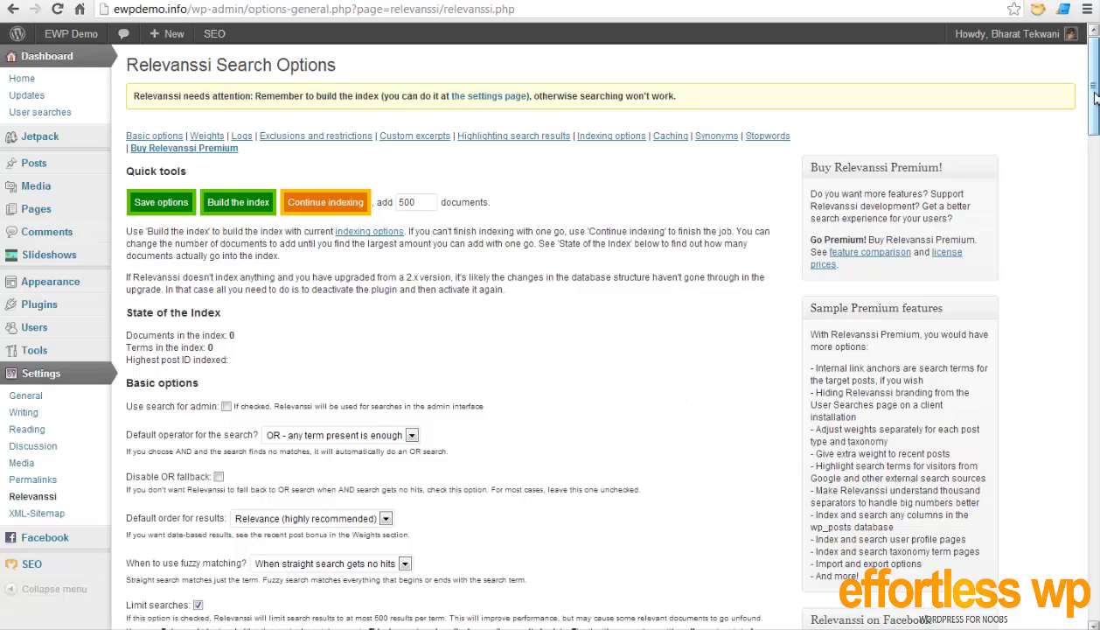
{"action": "left_click_drag", "start_coordinate": [1095, 98], "coordinate": [1090, 30]}
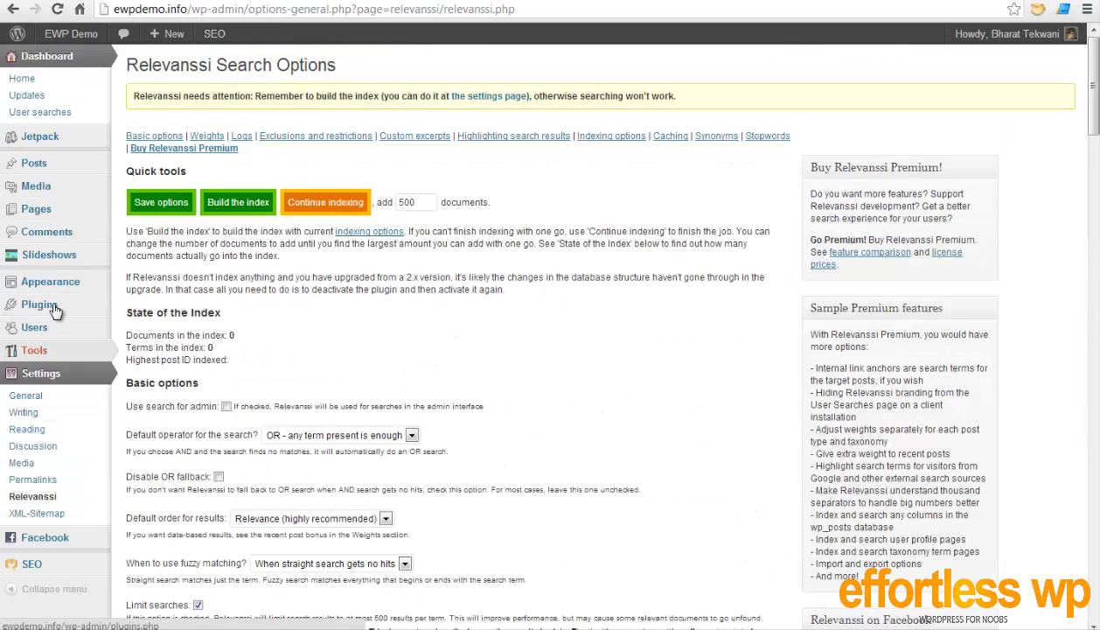
Step: Search Add New for Duplicator, install version 0.4.2 and activate it
{"action": "mouse_move", "coordinate": [63, 311]}
{"action": "left_click", "coordinate": [147, 321]}
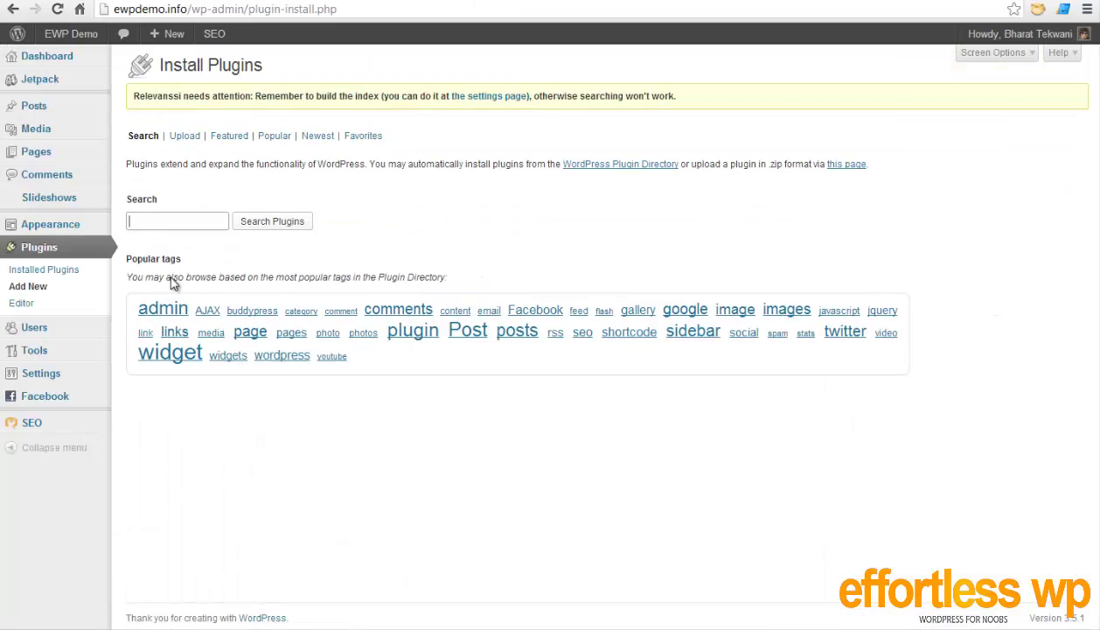
{"action": "type", "text": "D"}
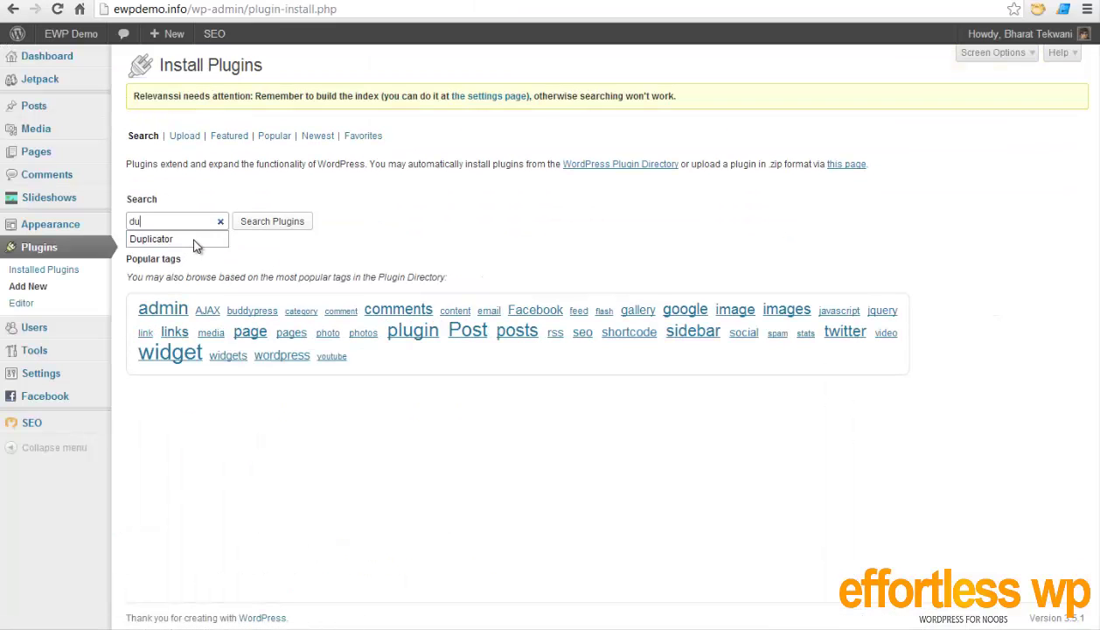
{"action": "key", "text": "Down"}
{"action": "key", "text": "Return"}
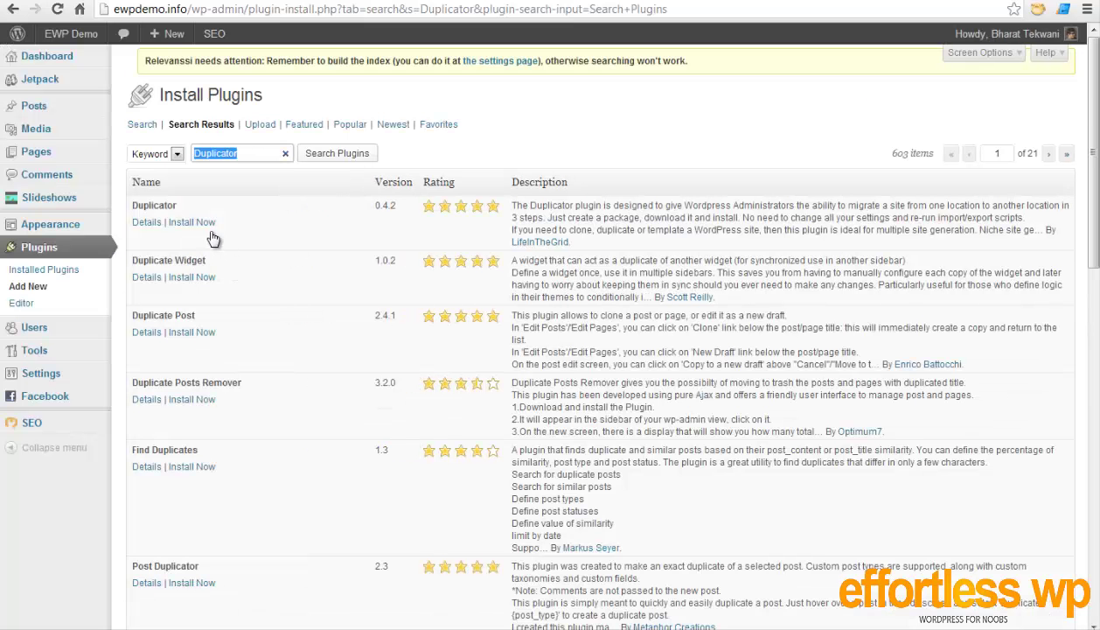
{"action": "left_click", "coordinate": [167, 215]}
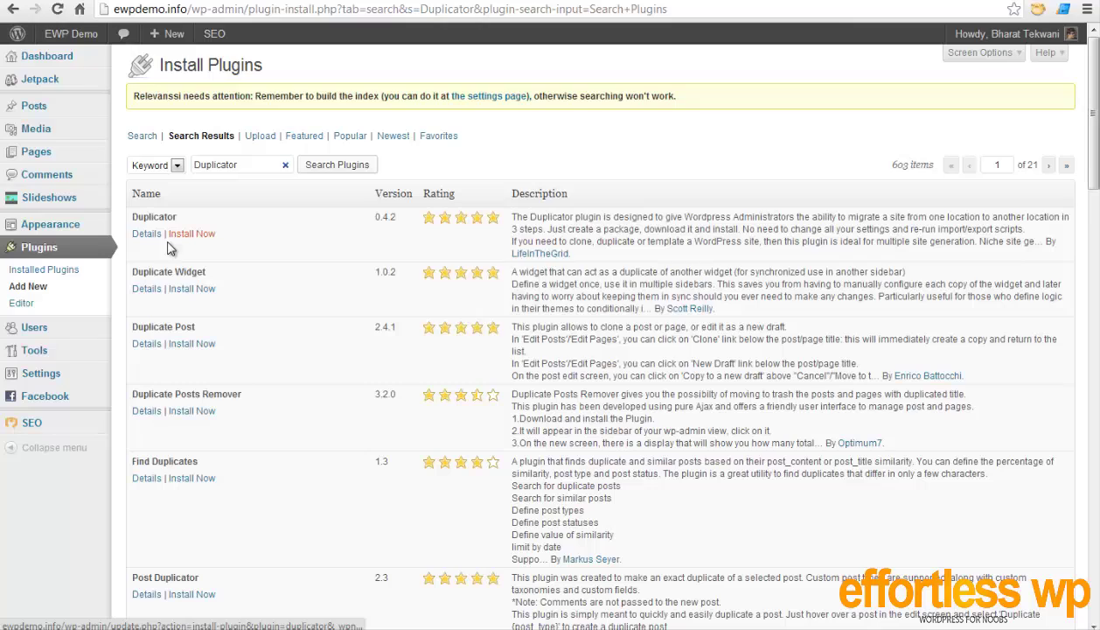
{"action": "left_click", "coordinate": [168, 241]}
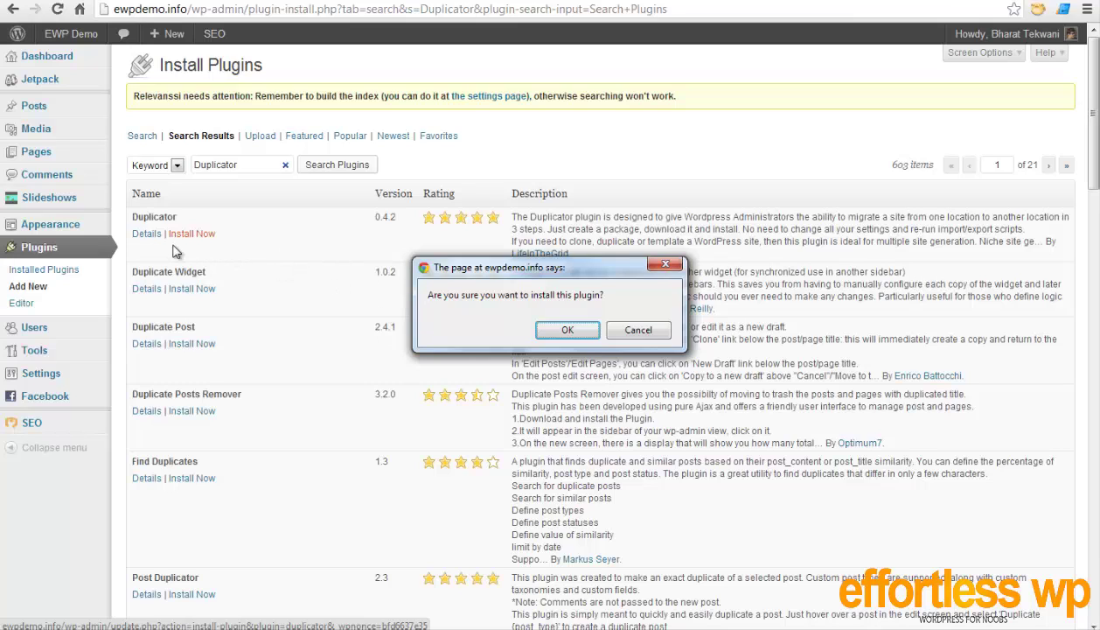
{"action": "left_click", "coordinate": [567, 331]}
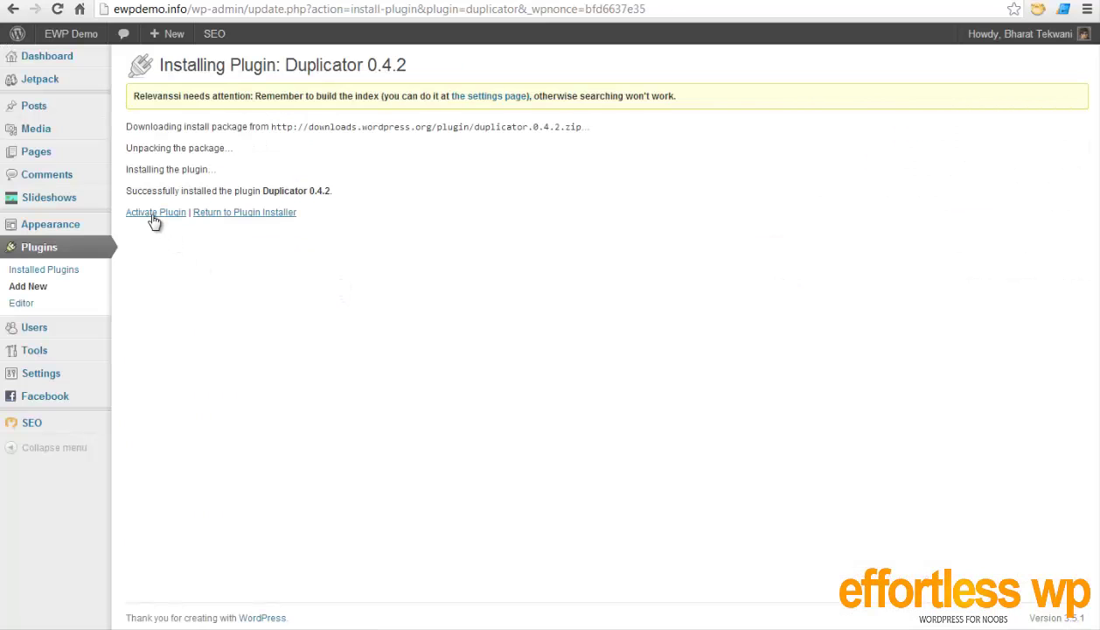
{"action": "left_click", "coordinate": [153, 215]}
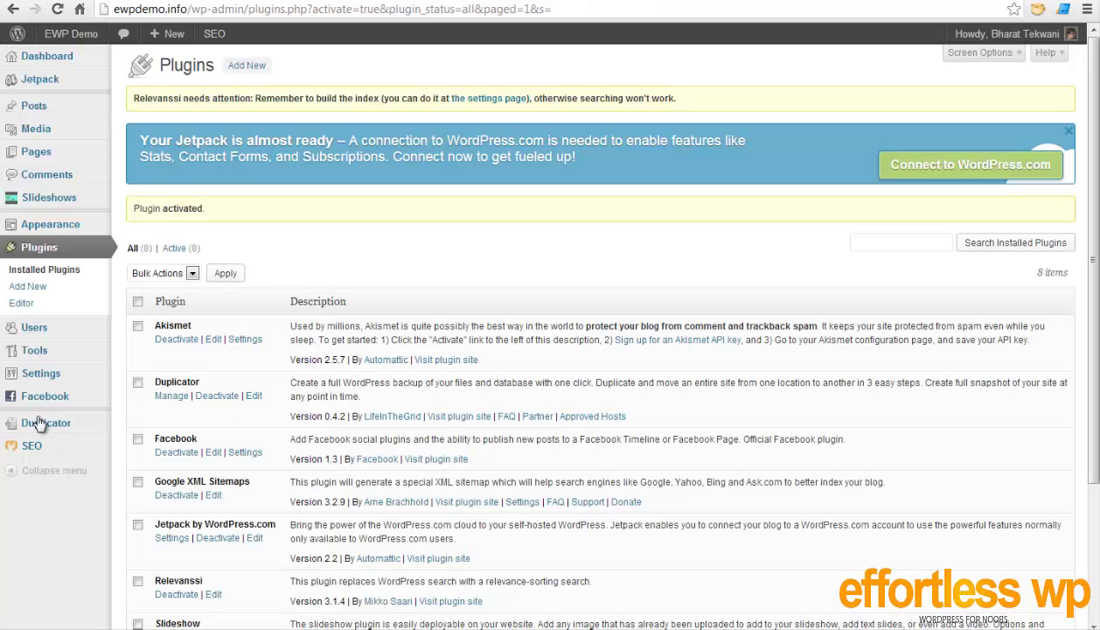
Step: Run Duplicator's System Check from its dashboard and confirm all requirements pass
{"action": "mouse_move", "coordinate": [36, 427]}
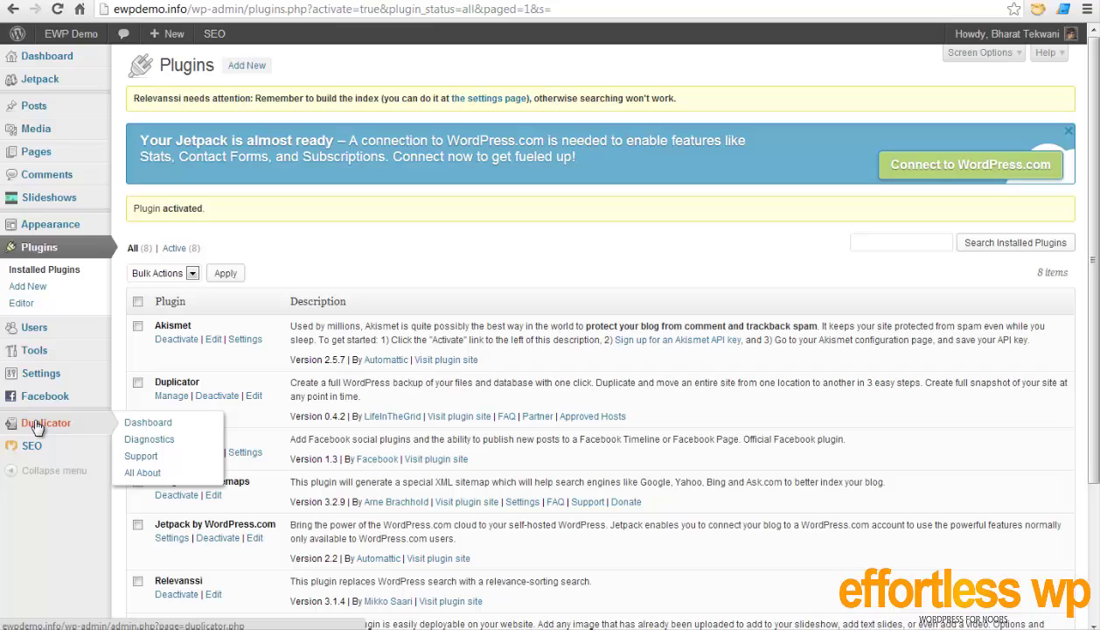
{"action": "left_click", "coordinate": [151, 421]}
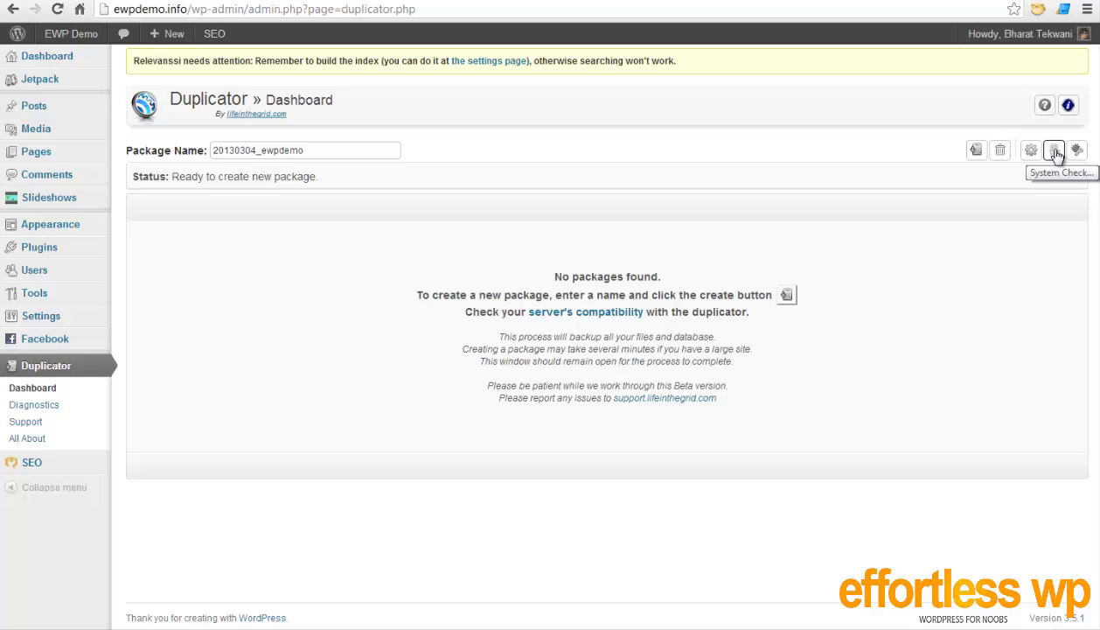
{"action": "left_click", "coordinate": [1055, 153]}
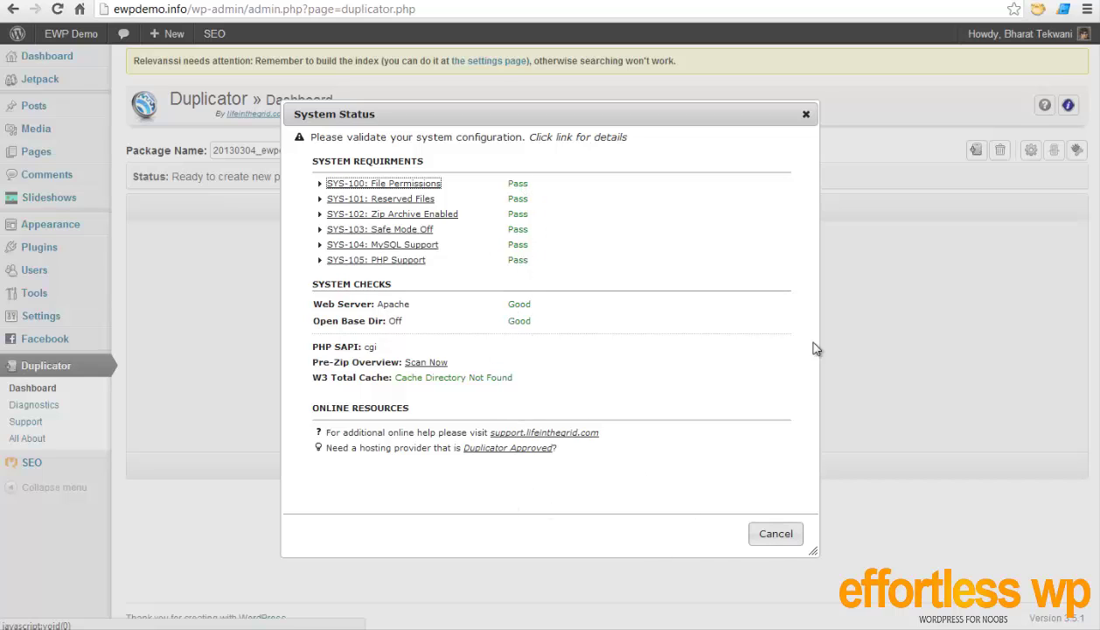
{"action": "left_click", "coordinate": [806, 115]}
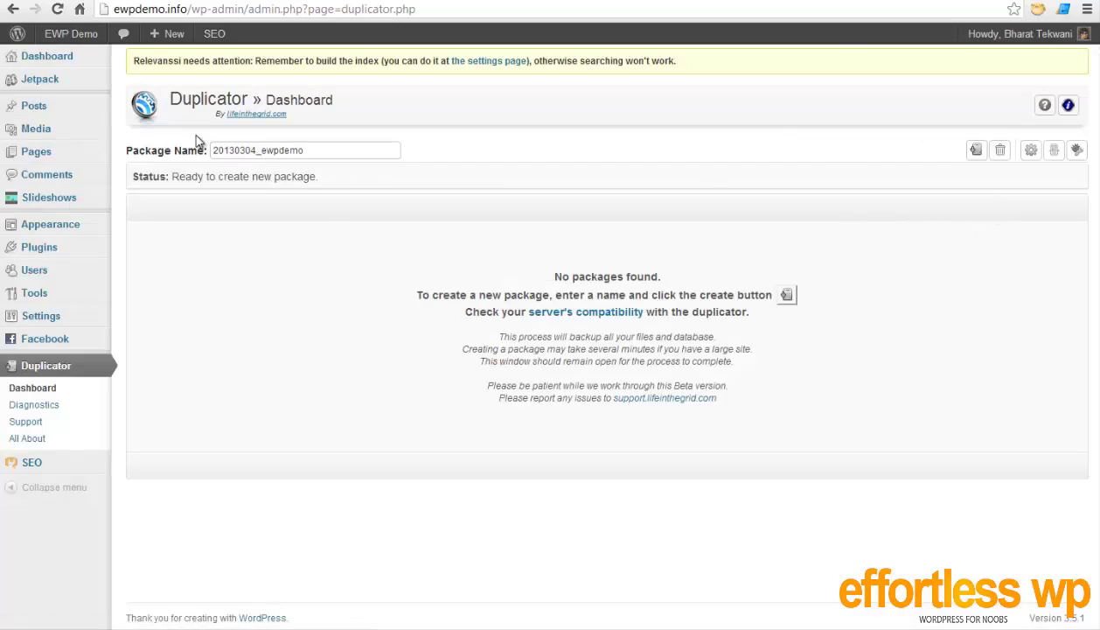
Step: Rename the package to 'myclone' and create the package set (12.32MB)
{"action": "left_click", "coordinate": [306, 151]}
{"action": "key", "text": "ctrl+shift+Left"}
{"action": "key", "text": "ctrl+shift+Left"}
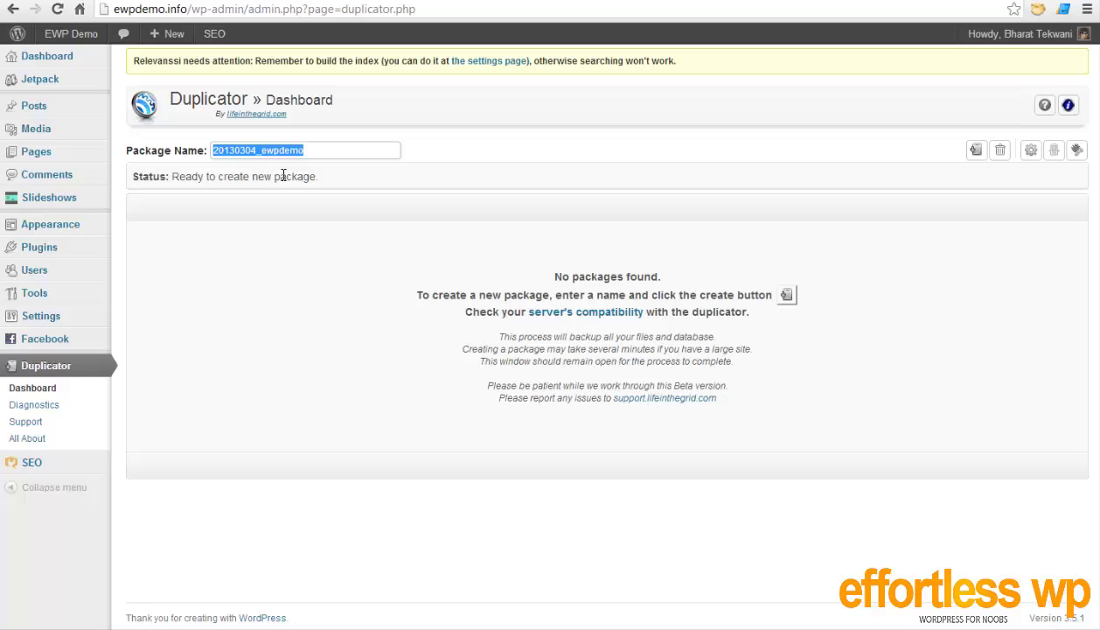
{"action": "type", "text": "my clone"}
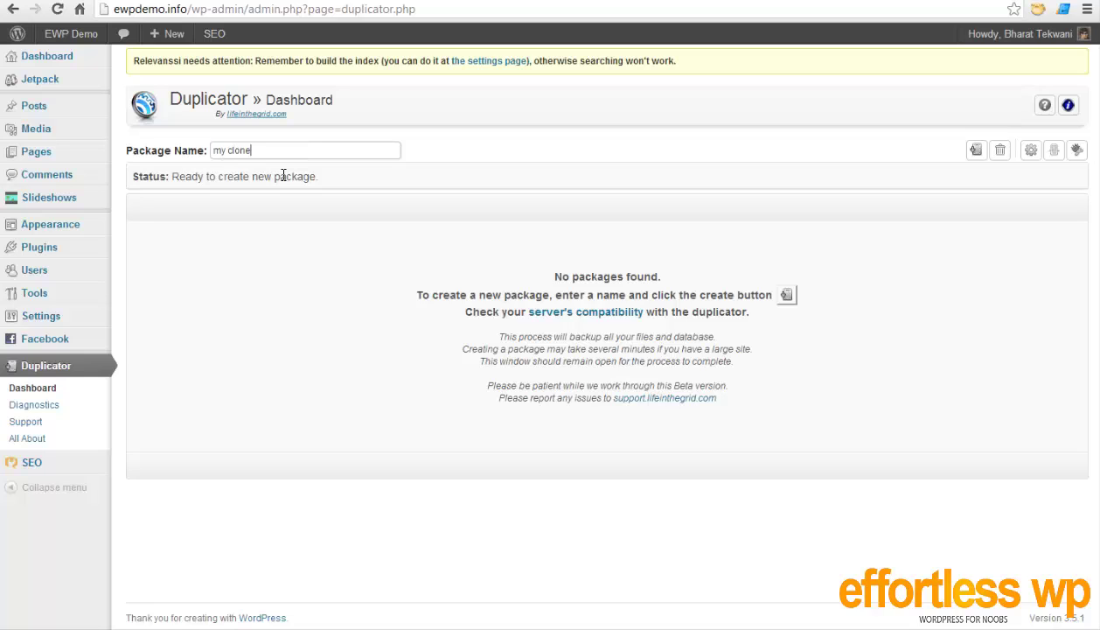
{"action": "left_click", "coordinate": [976, 152]}
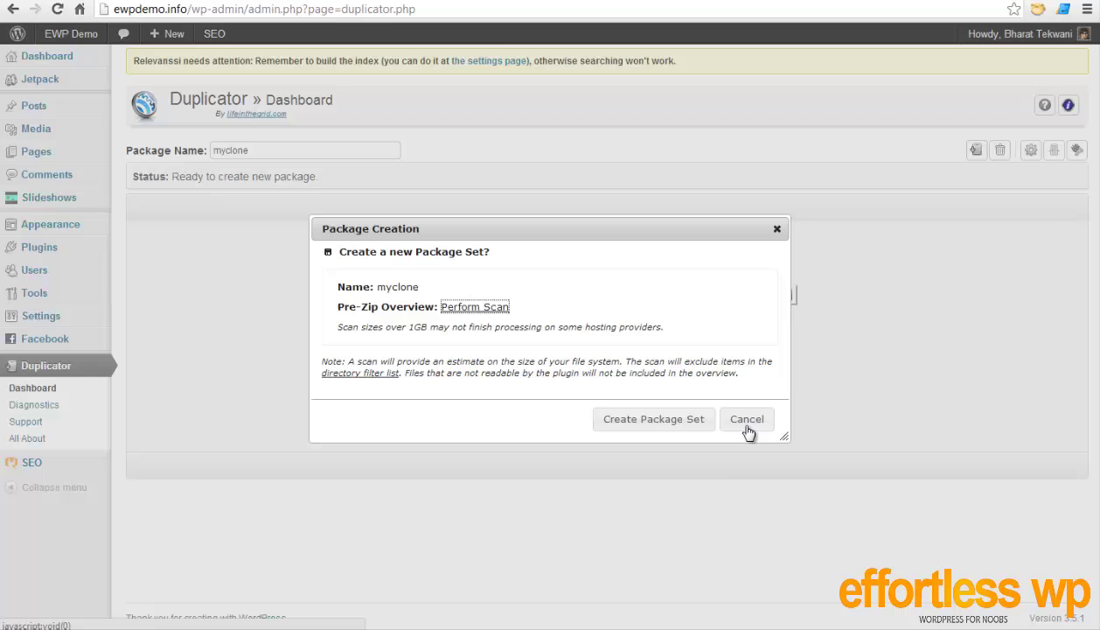
{"action": "left_click", "coordinate": [688, 423]}
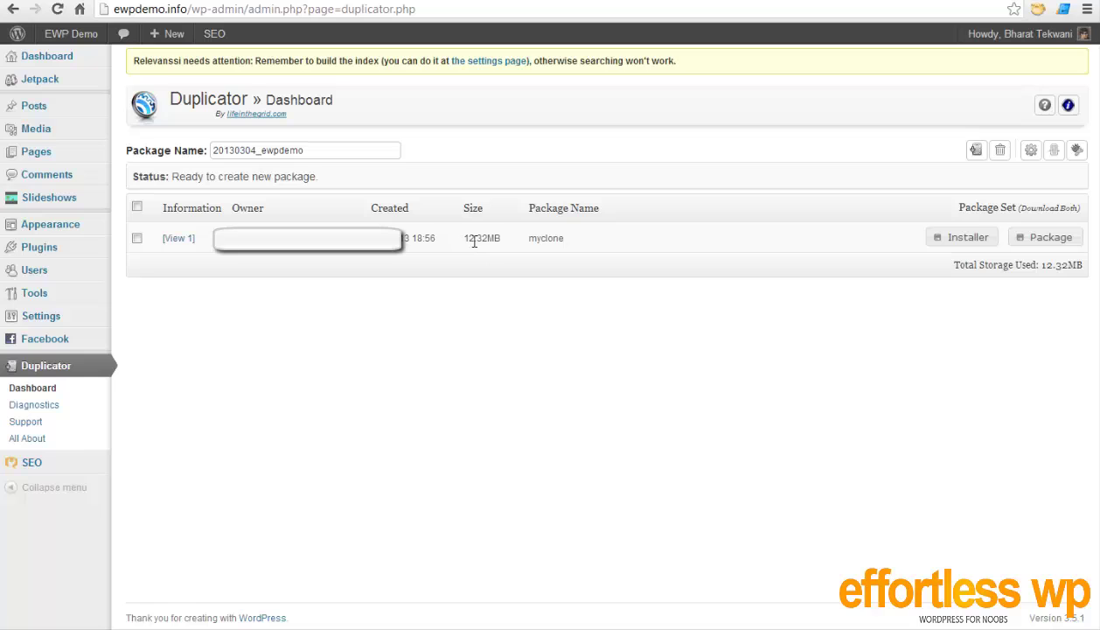
Step: Download installer.php and the myclone package zip from the package row
{"action": "left_click_drag", "start_coordinate": [464, 238], "coordinate": [496, 241]}
{"action": "left_click", "coordinate": [951, 238]}
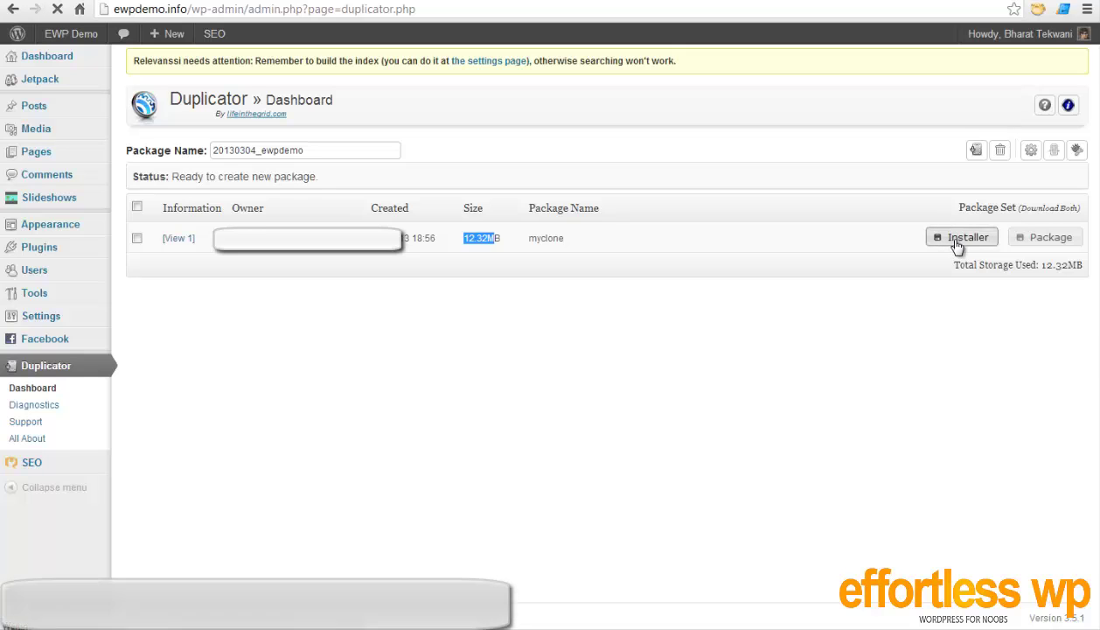
{"action": "left_click", "coordinate": [1049, 240]}
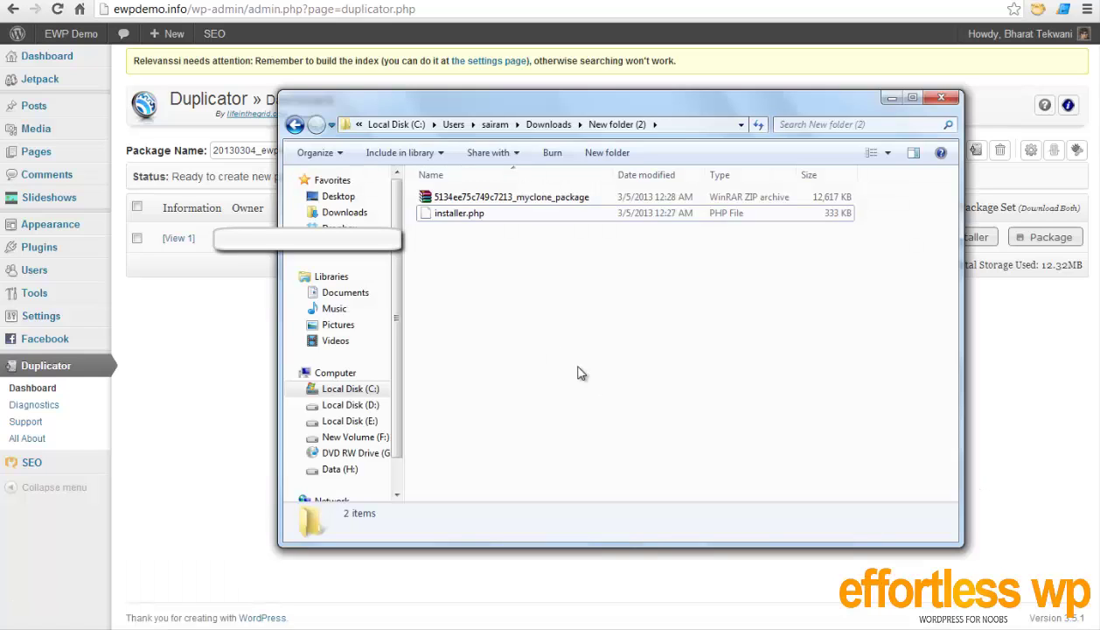
Step: Check installer.php and the myclone package zip details in Explorer, then minimize the folder
{"action": "left_click", "coordinate": [472, 221]}
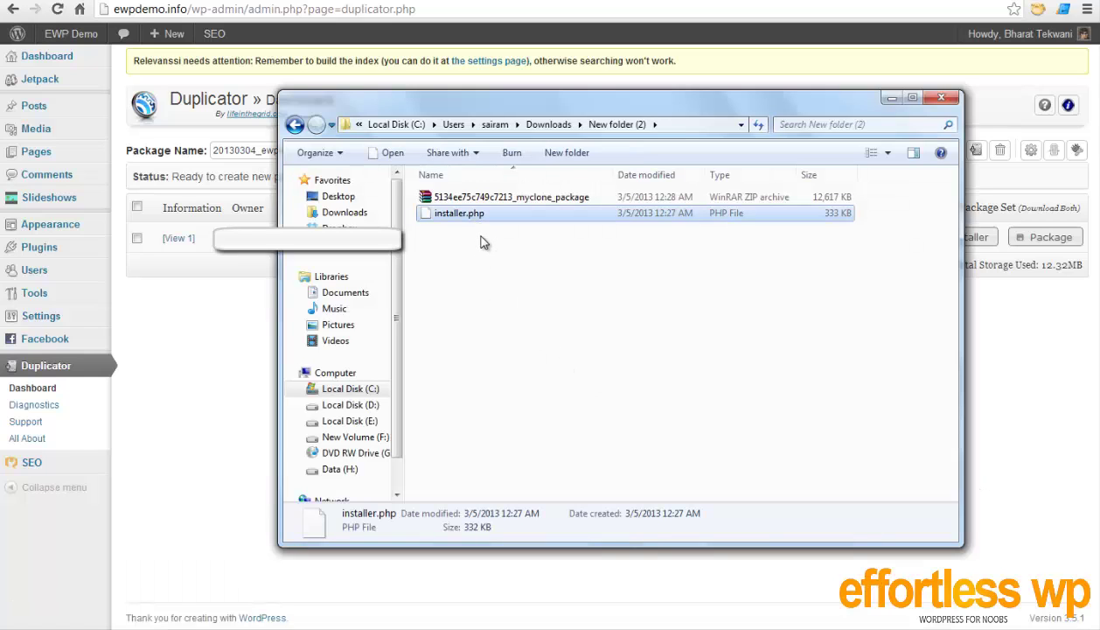
{"action": "left_click", "coordinate": [472, 200]}
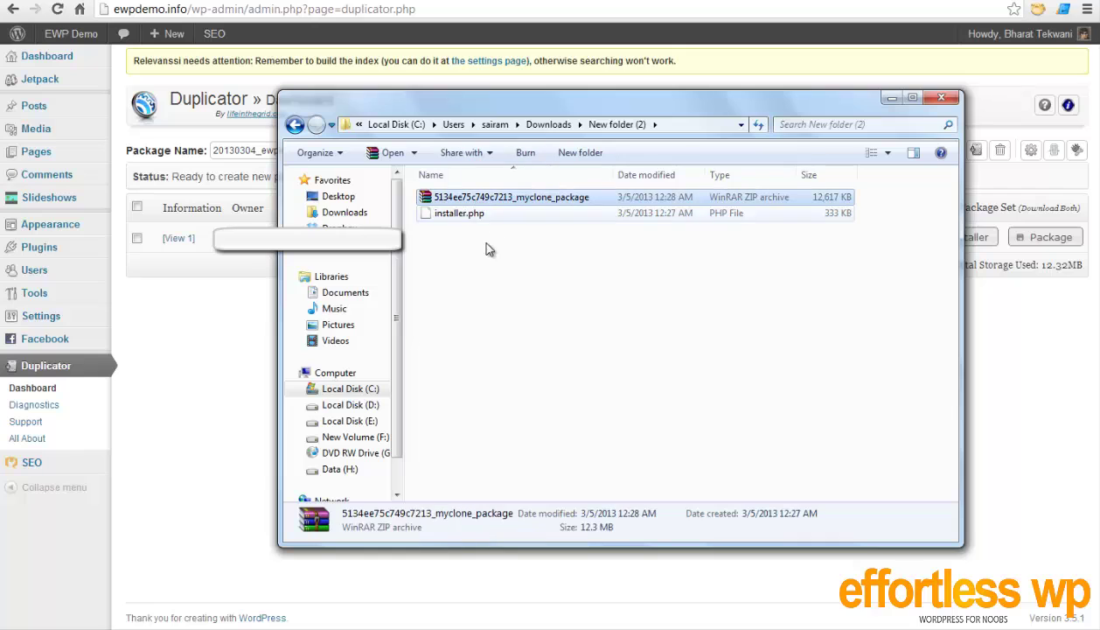
{"action": "left_click", "coordinate": [560, 333]}
{"action": "left_click", "coordinate": [891, 98]}
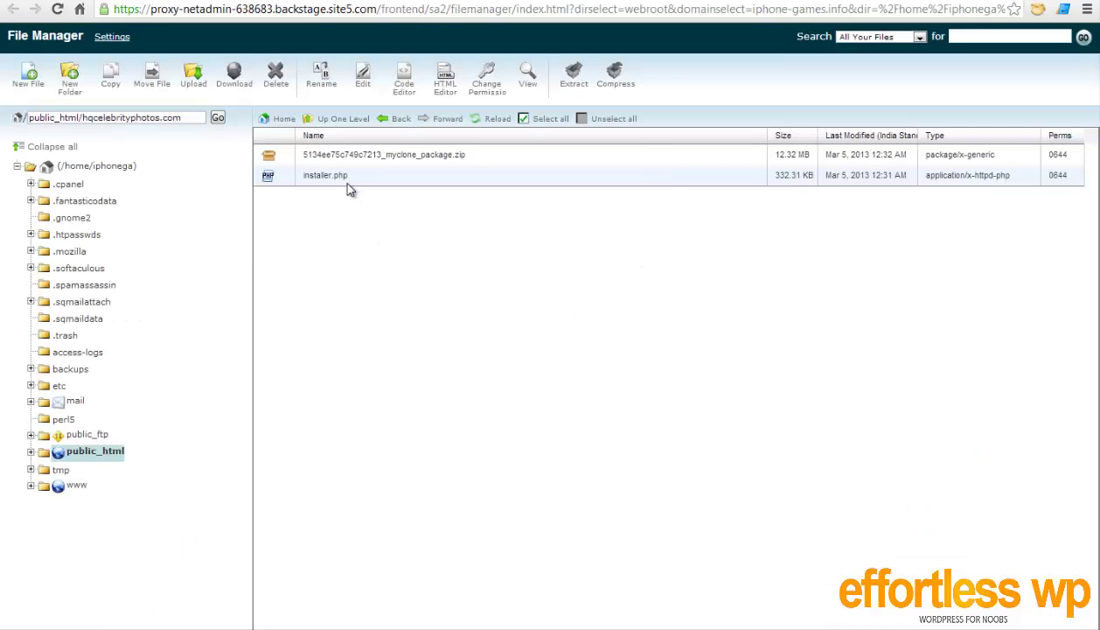
Step: Confirm the package zip and installer.php sit in public_html/hqcelebrityphotos.com
{"action": "left_click", "coordinate": [336, 154]}
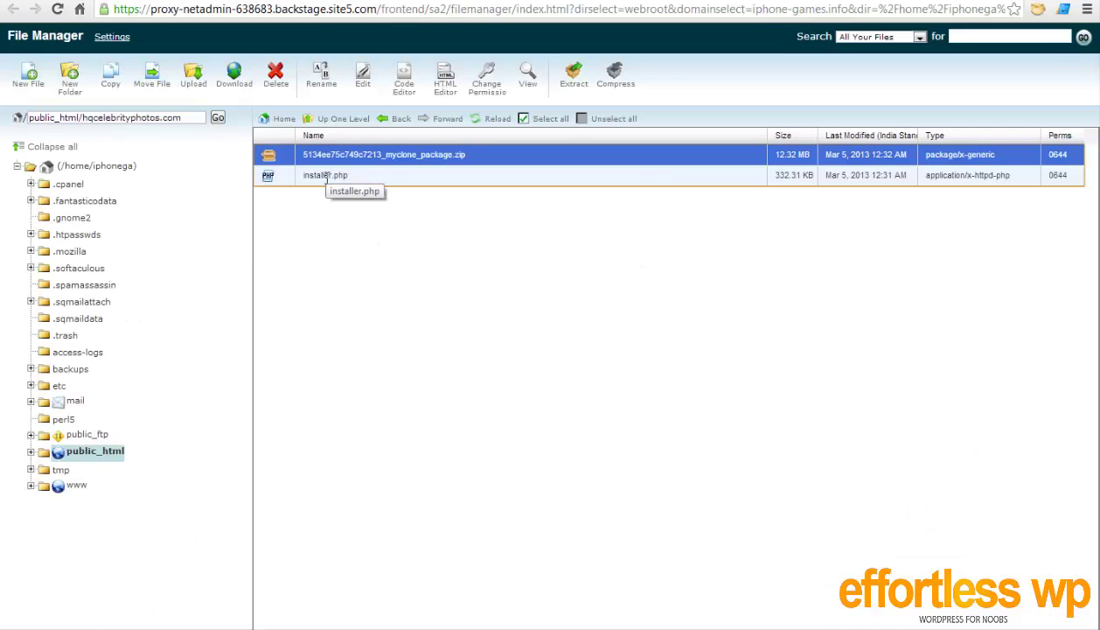
{"action": "left_click", "coordinate": [326, 175]}
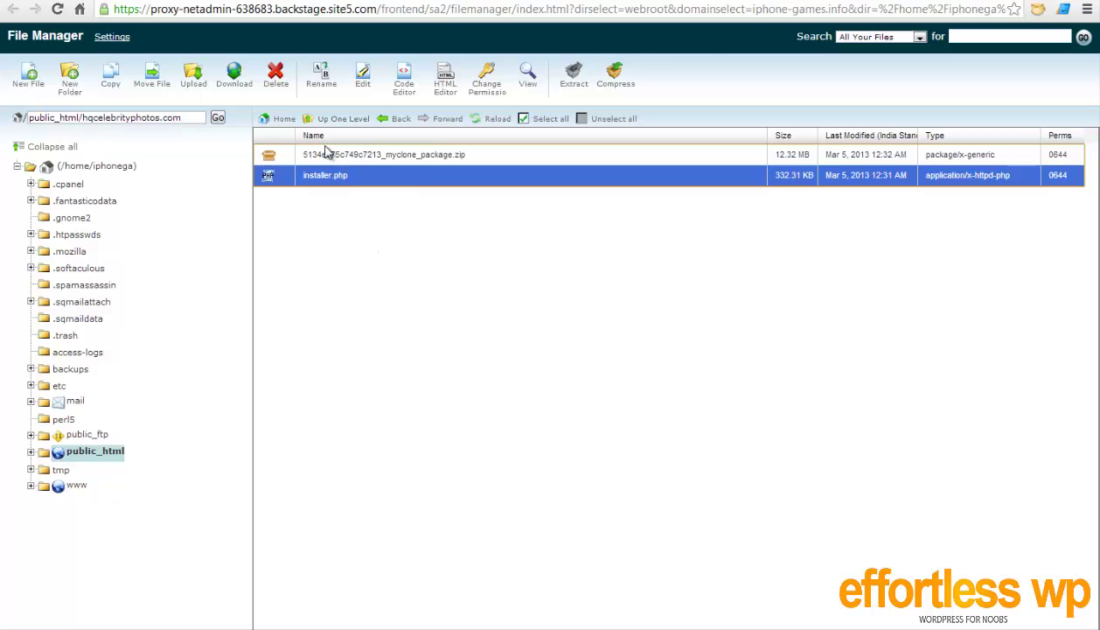
{"action": "key", "text": "Up"}
{"action": "left_click", "coordinate": [316, 179]}
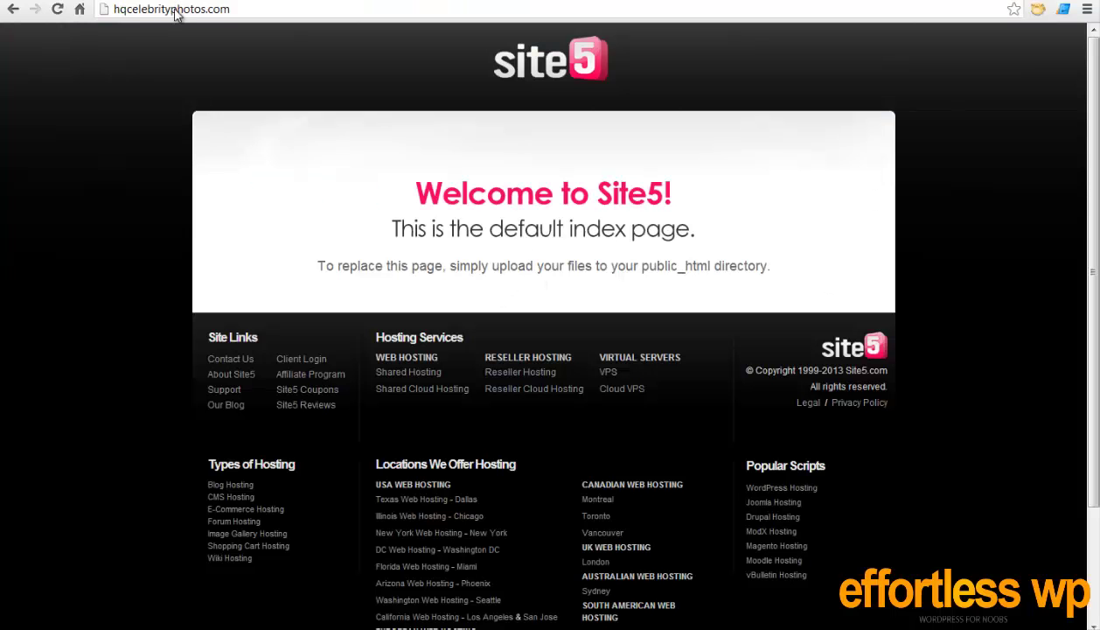
Step: Load hqcelebrityphotos.com, which shows Site5's default welcome page
{"action": "left_click", "coordinate": [175, 13]}
{"action": "key", "text": "Return"}
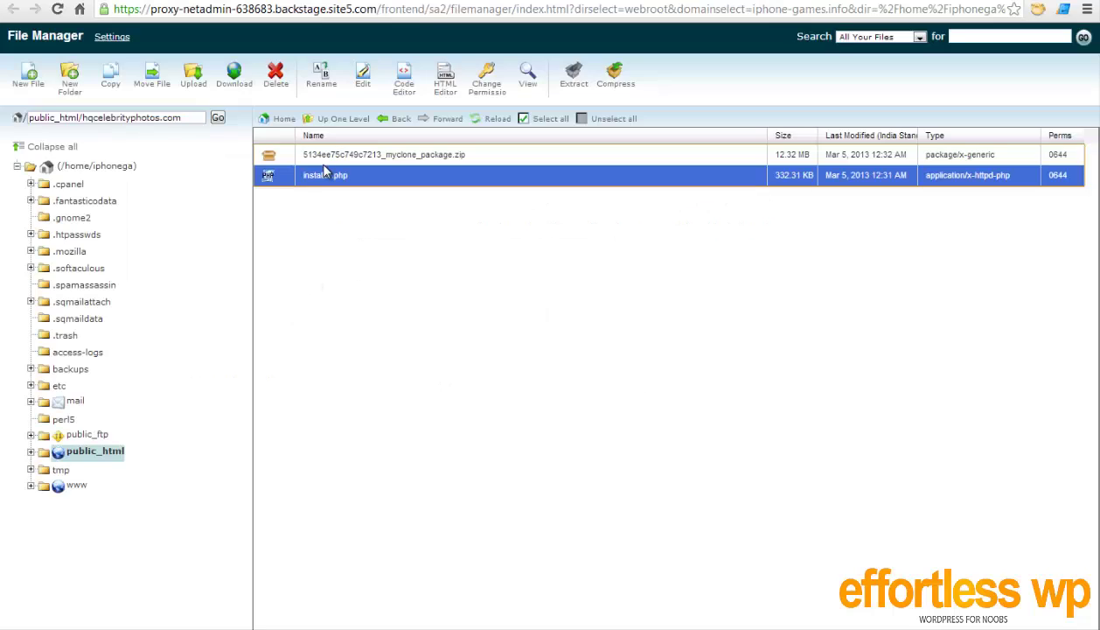
{"action": "left_click", "coordinate": [341, 155]}
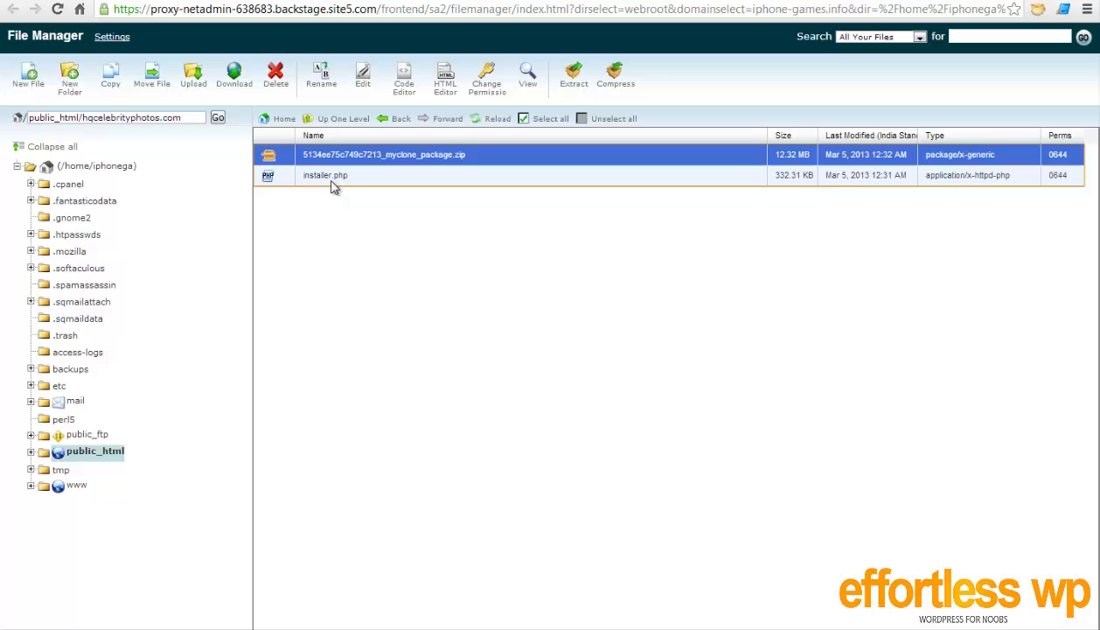
{"action": "left_click", "coordinate": [326, 175]}
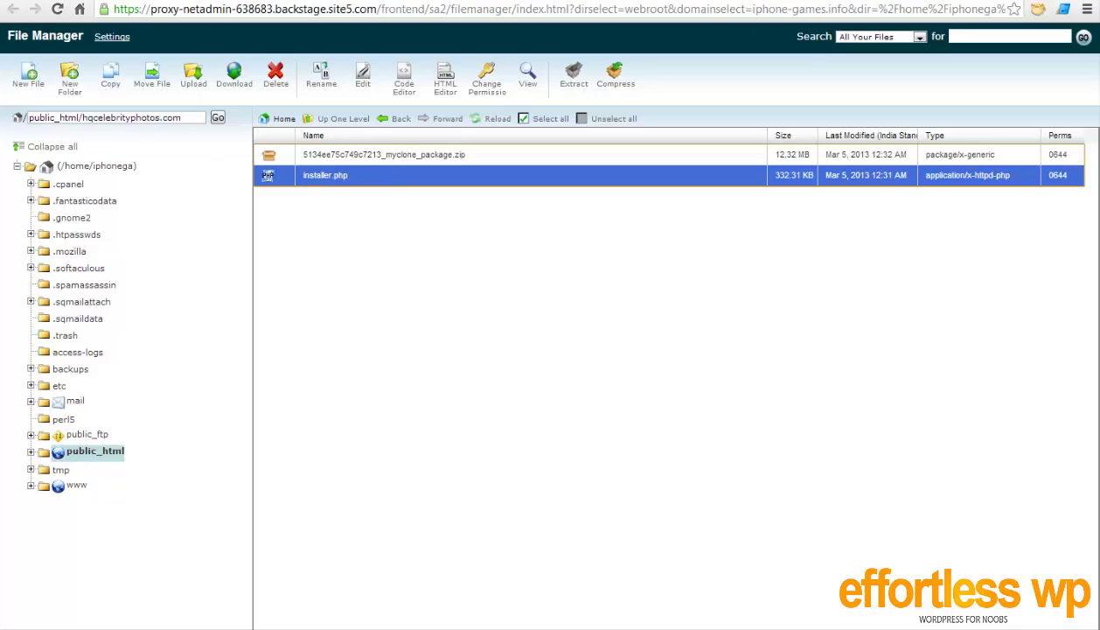
{"action": "key", "text": "Return"}
Step: Go to hqcelebrityphotos.com/installer.php to launch the Duplicator installer
{"action": "left_click", "coordinate": [275, 9]}
{"action": "left_click", "coordinate": [275, 9]}
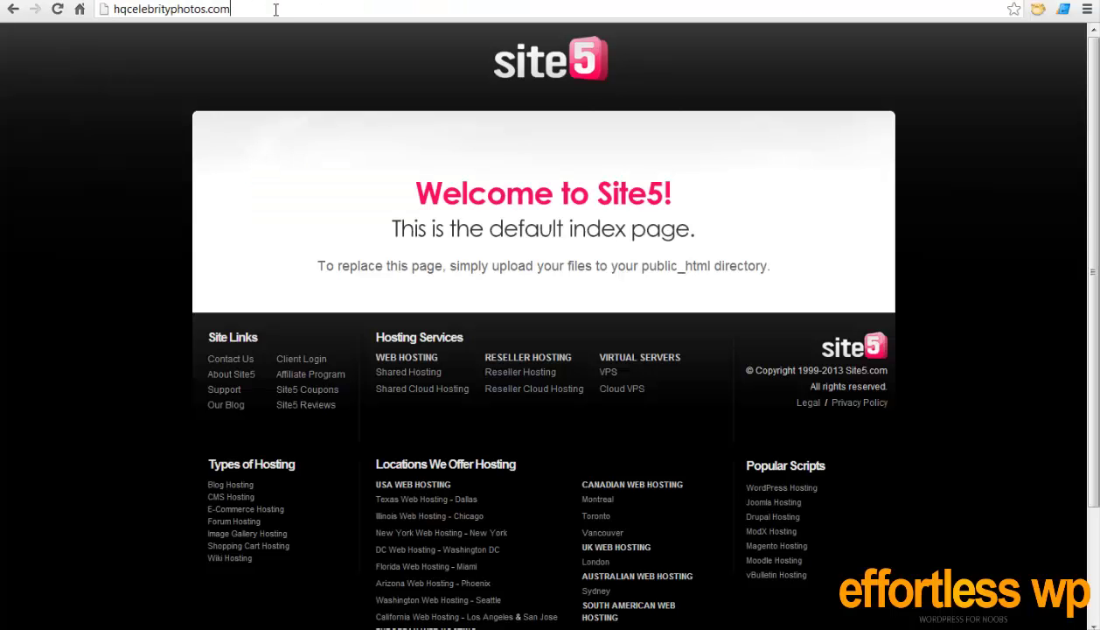
{"action": "type", "text": "/inst"}
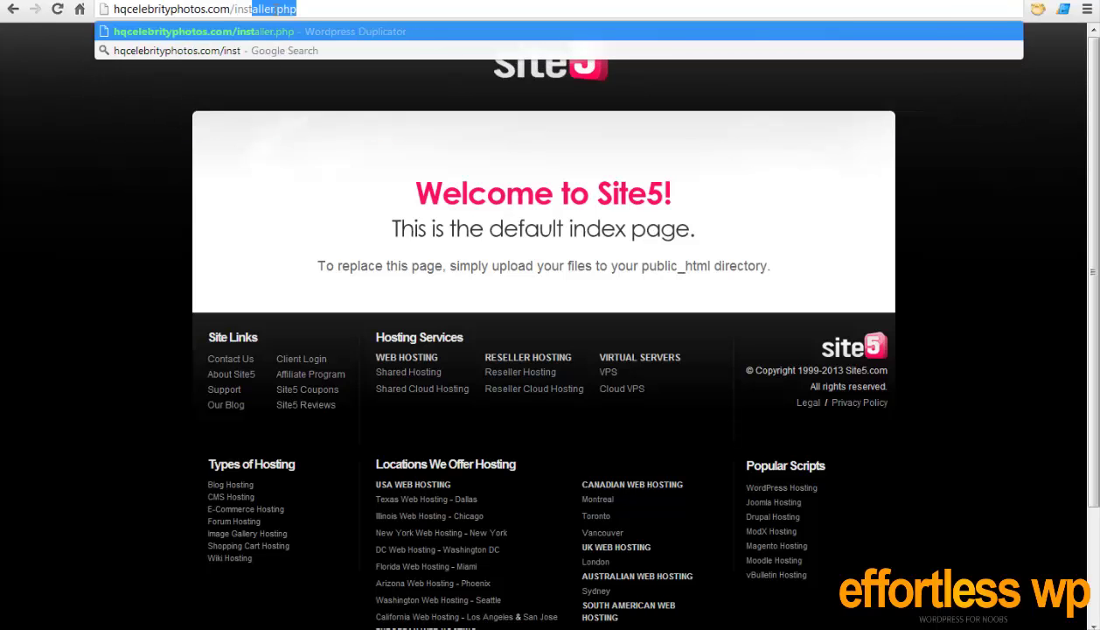
{"action": "key", "text": "Return"}
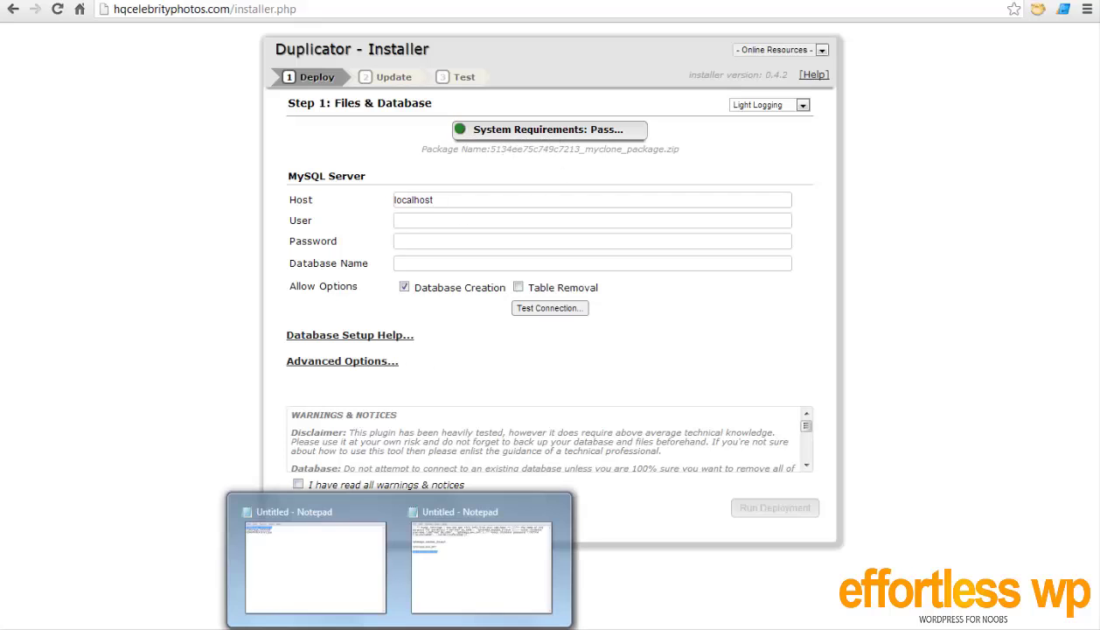
Step: Paste the database name and database user from the Notepad notes into the installer
{"action": "left_click", "coordinate": [319, 581]}
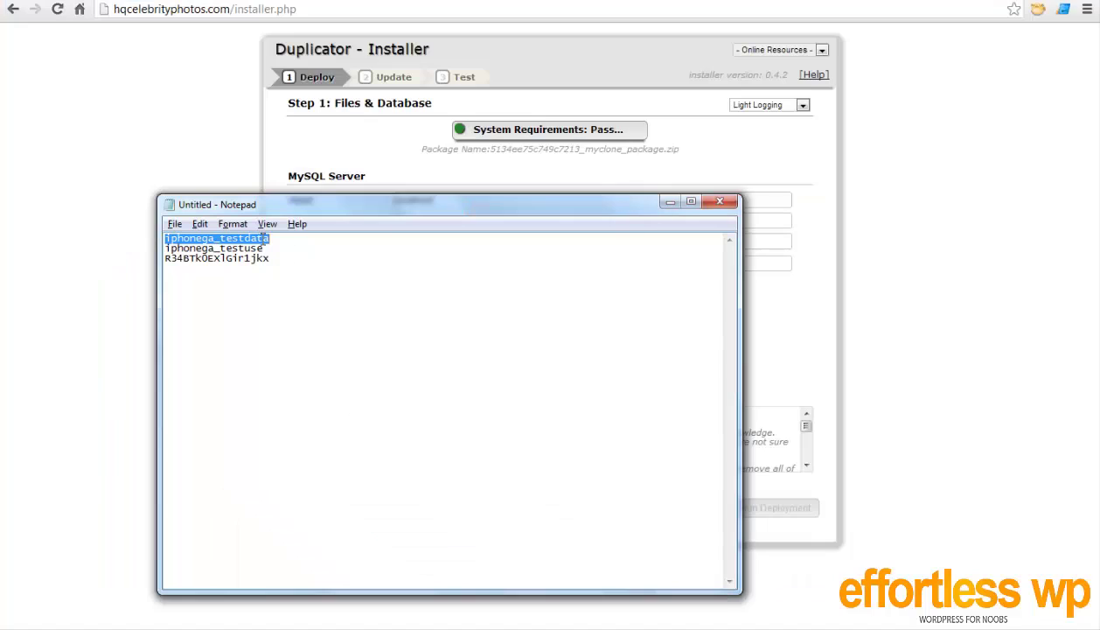
{"action": "left_click", "coordinate": [670, 202]}
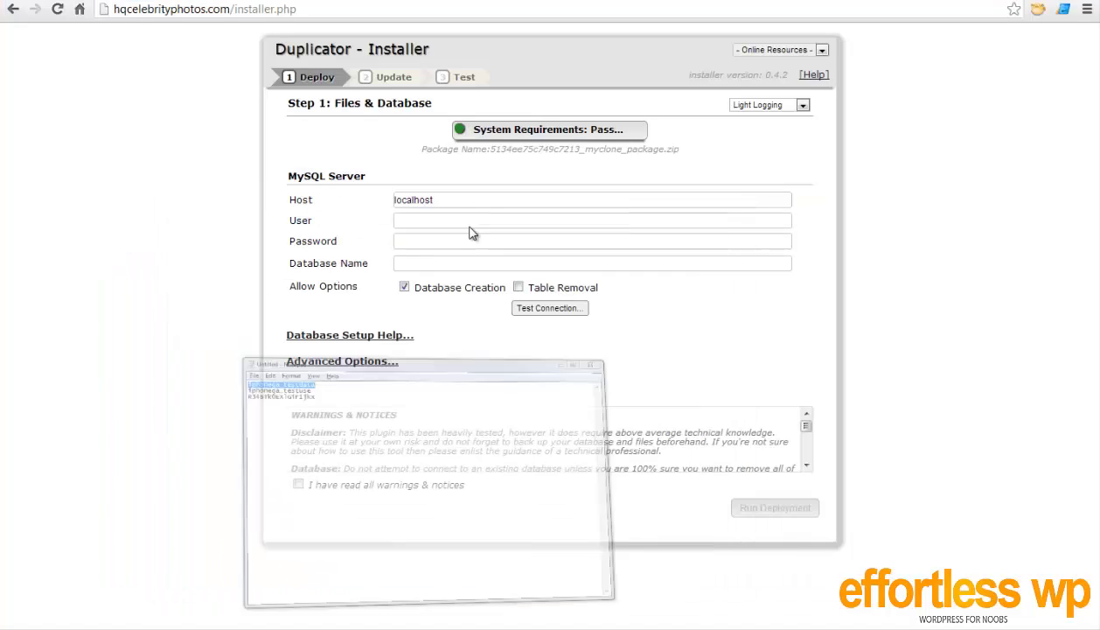
{"action": "left_click", "coordinate": [432, 264]}
{"action": "type", "text": "iphonega_testdata"}
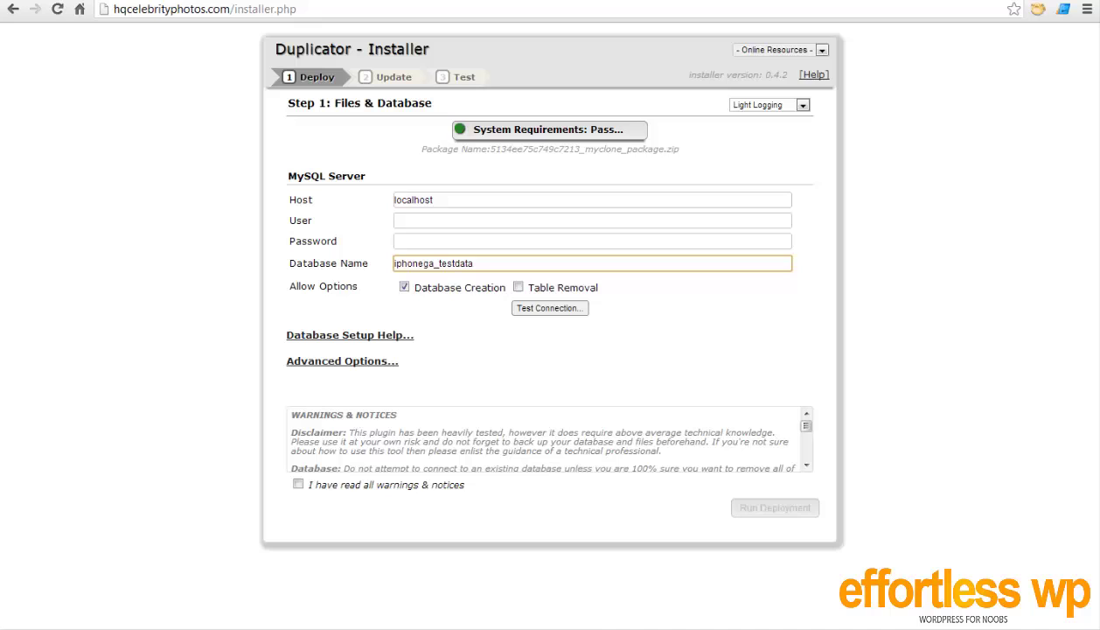
{"action": "left_click", "coordinate": [329, 561]}
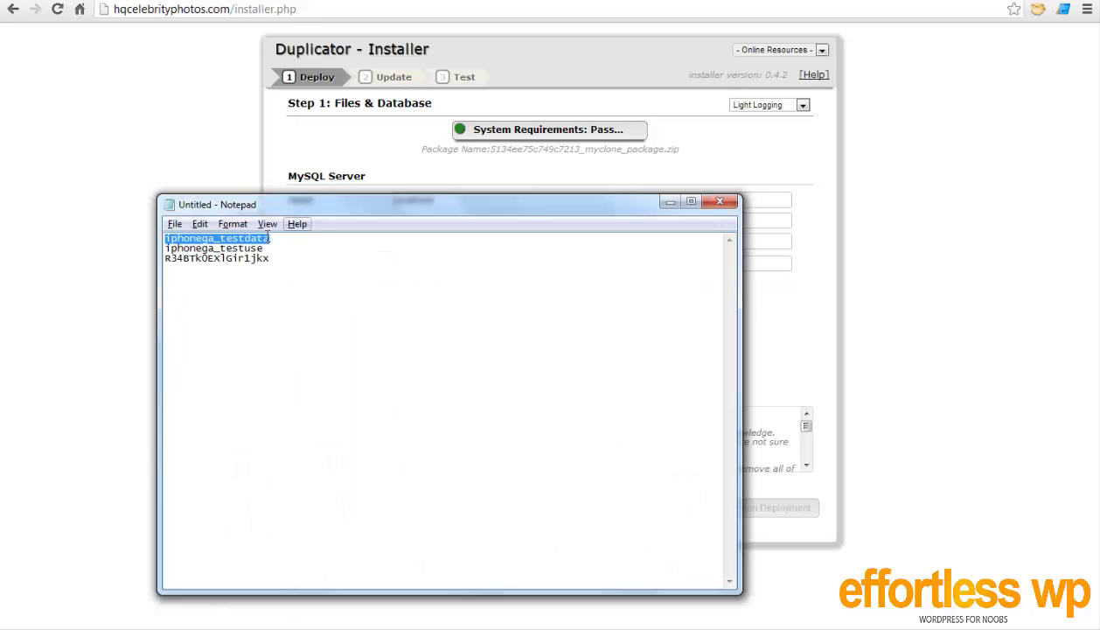
{"action": "double_click", "coordinate": [267, 250]}
{"action": "key", "text": "ctrl+c"}
{"action": "left_click", "coordinate": [180, 140]}
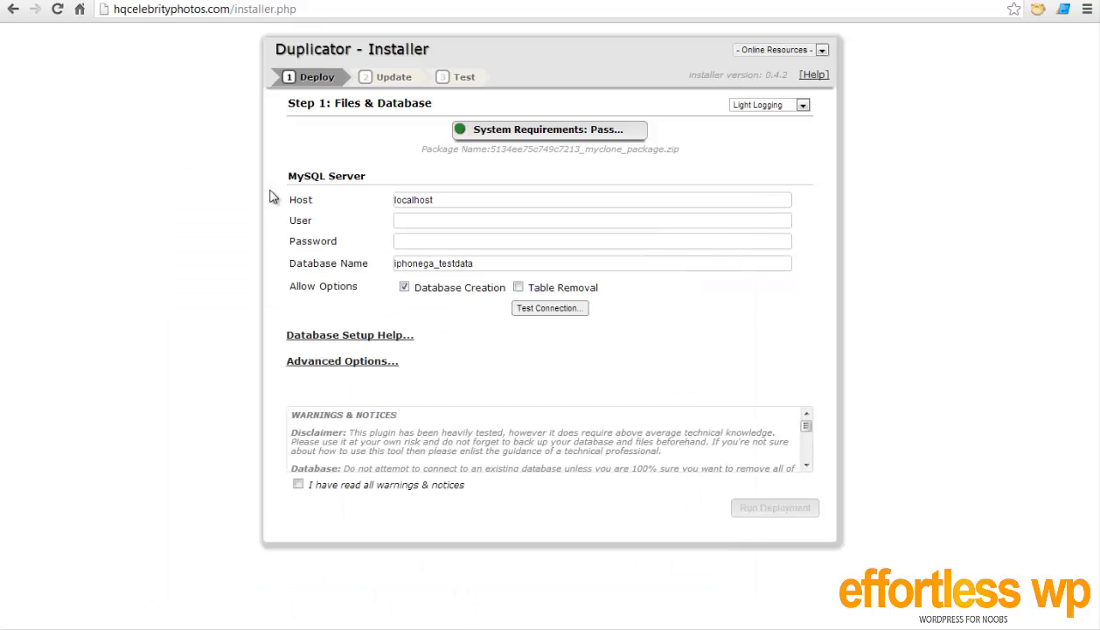
{"action": "left_click", "coordinate": [408, 221]}
{"action": "key", "text": "ctrl+v"}
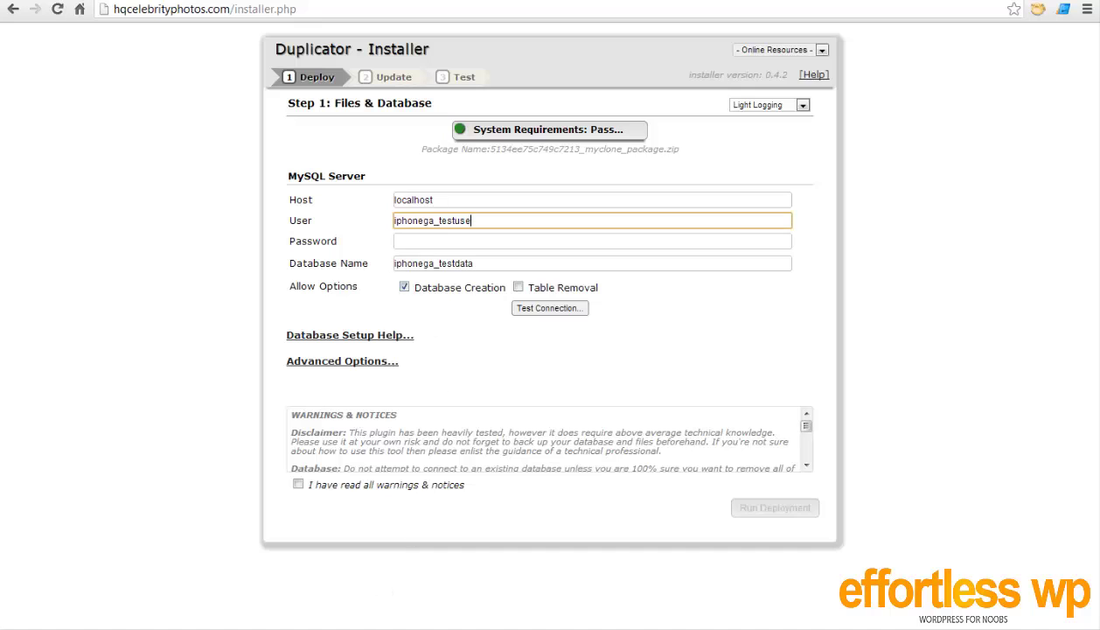
Step: Paste the database password from the notes and allow Table Removal
{"action": "left_click", "coordinate": [341, 598]}
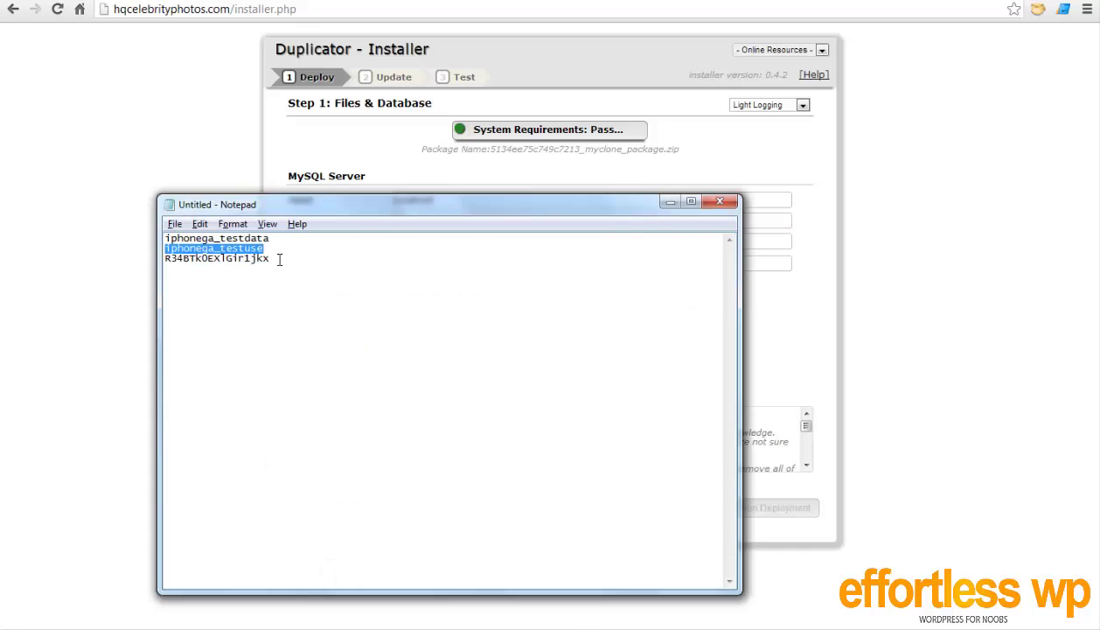
{"action": "left_click_drag", "start_coordinate": [279, 259], "coordinate": [152, 258]}
{"action": "left_click", "coordinate": [149, 161]}
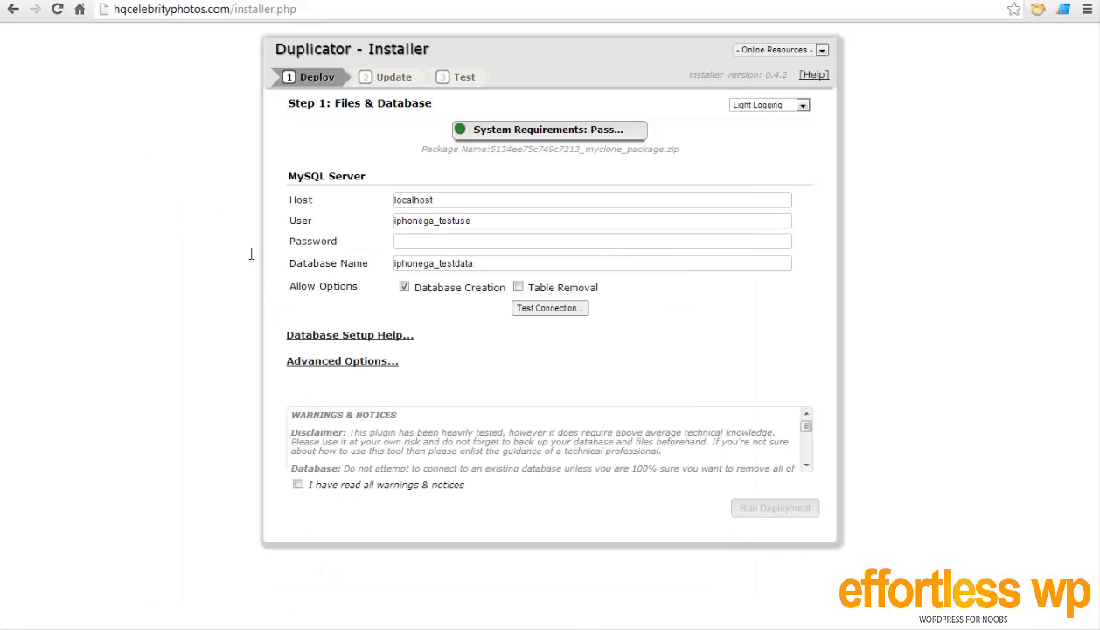
{"action": "left_click", "coordinate": [435, 241]}
{"action": "key", "text": "ctrl+v"}
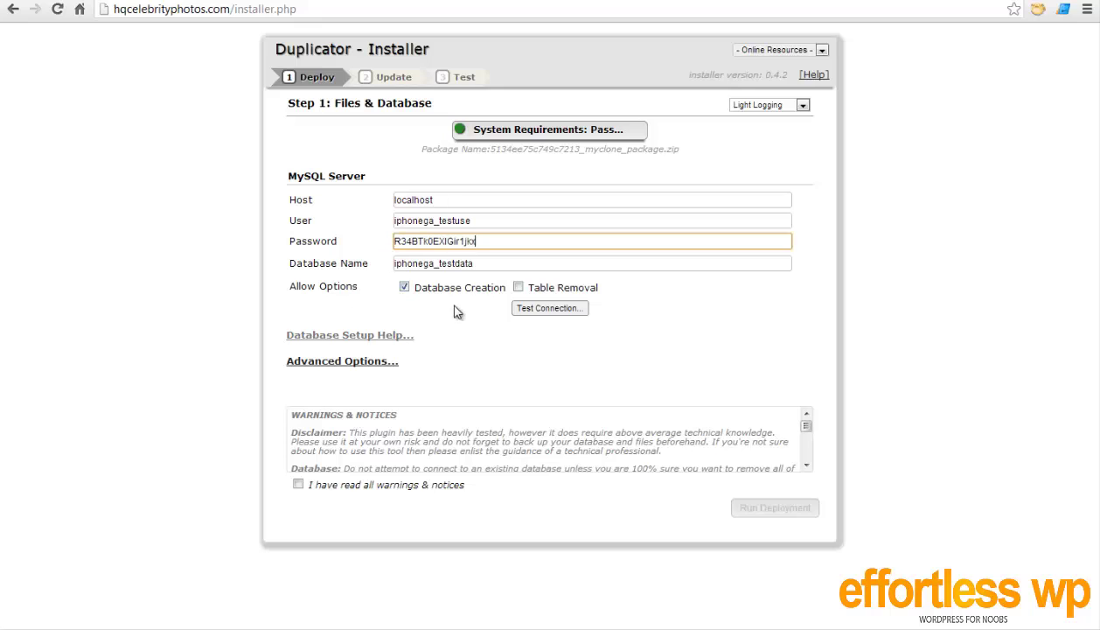
{"action": "left_click", "coordinate": [516, 288]}
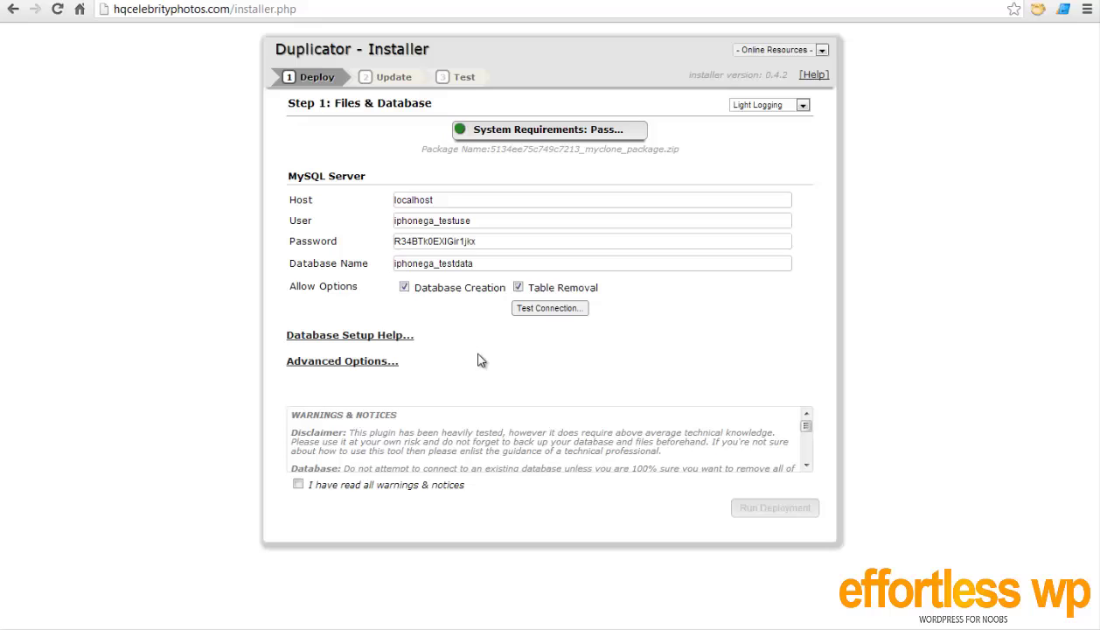
Step: Acknowledge all warnings and notices, review Advanced Options, and run the deployment
{"action": "left_click", "coordinate": [298, 485]}
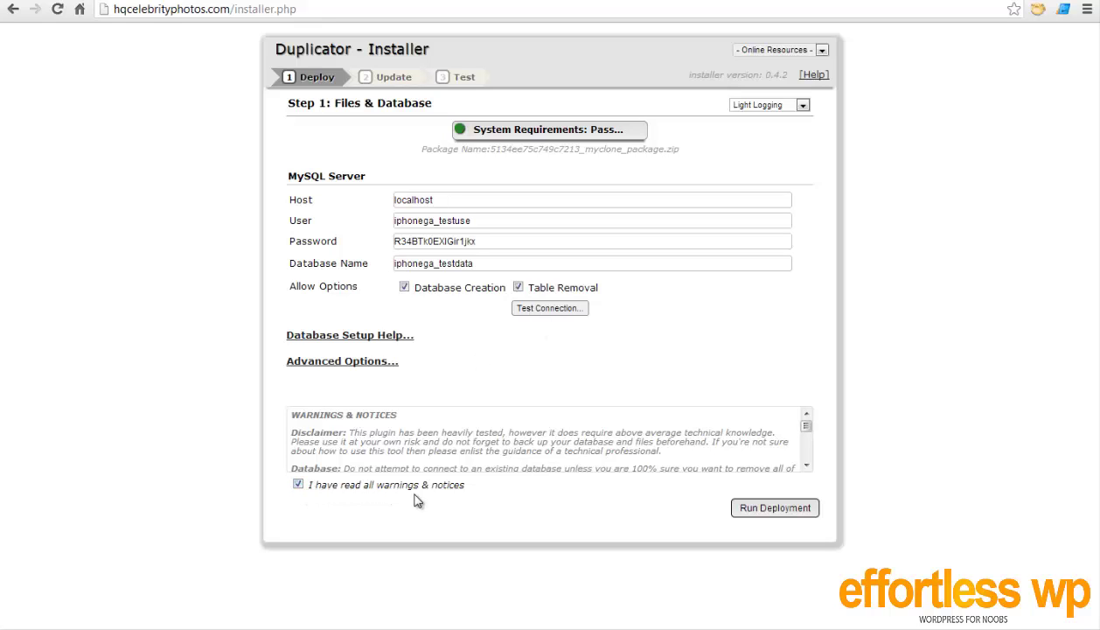
{"action": "left_click", "coordinate": [313, 365]}
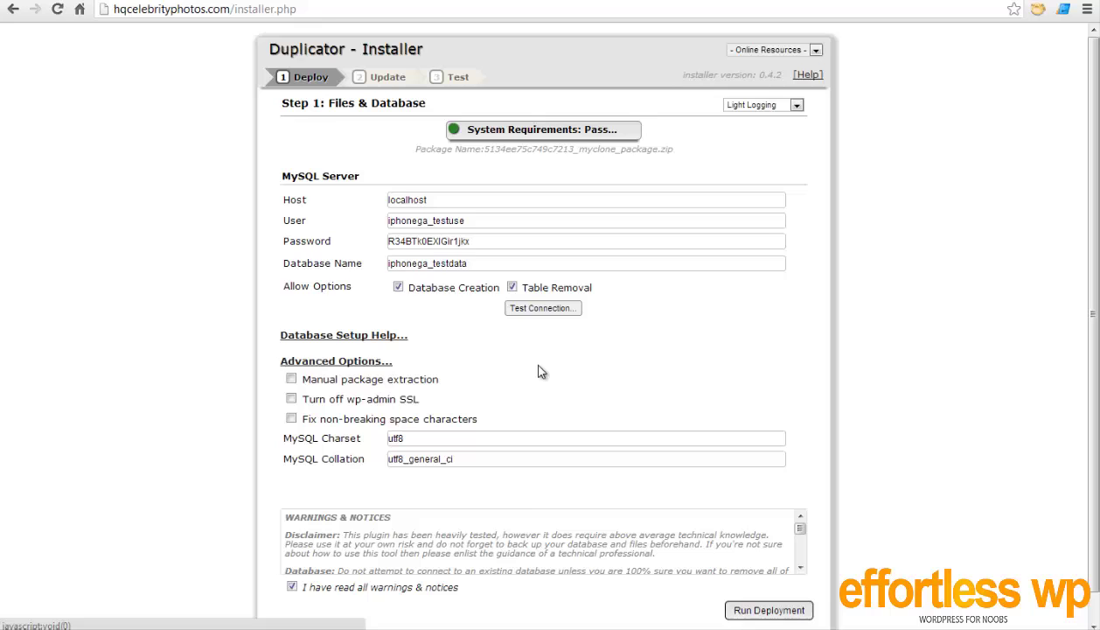
{"action": "scroll", "coordinate": [392, 389], "scroll_direction": "down", "scroll_amount": 1}
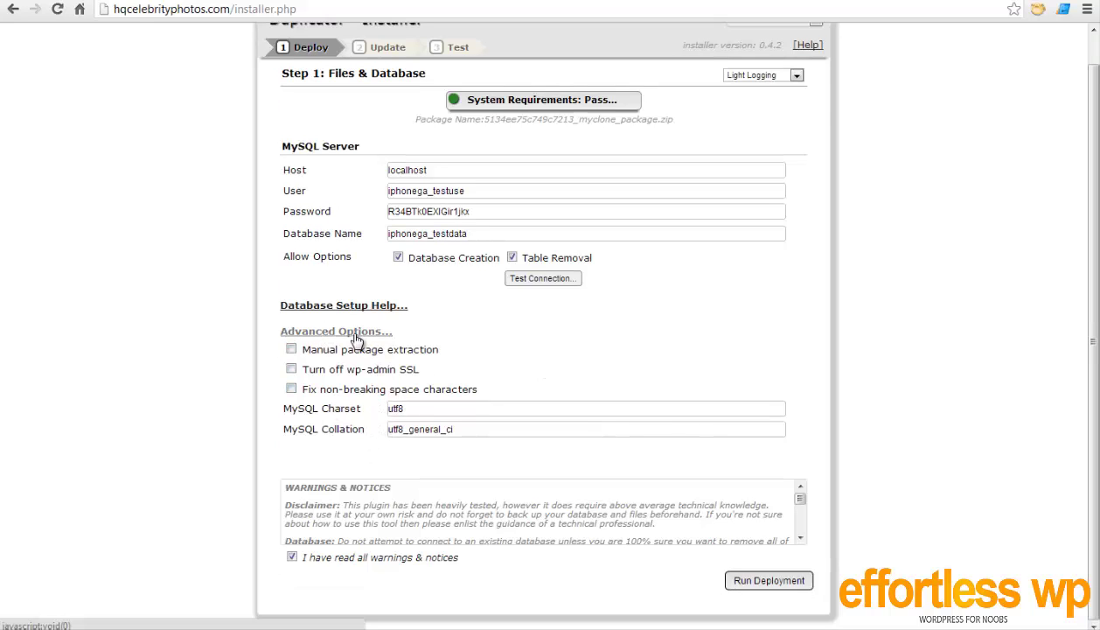
{"action": "left_click", "coordinate": [324, 335]}
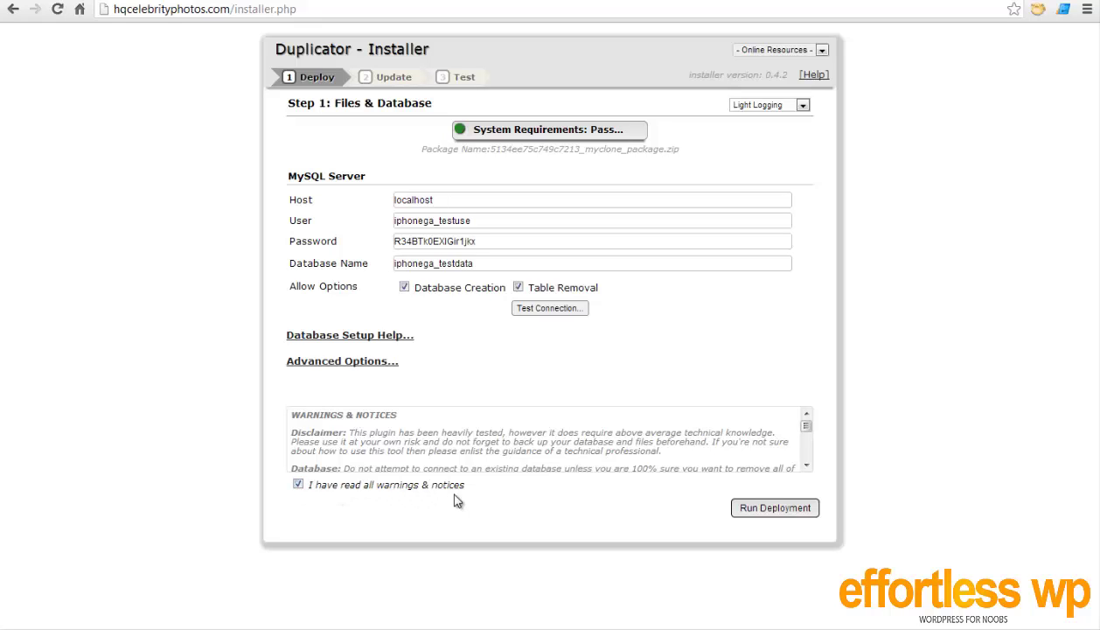
{"action": "left_click", "coordinate": [759, 509]}
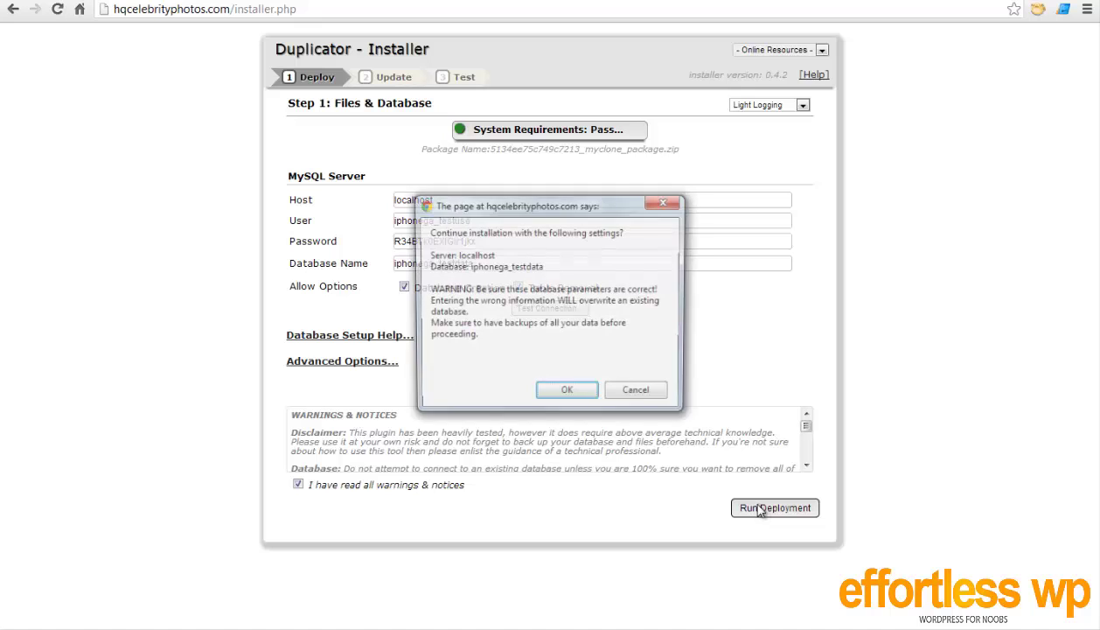
Step: Confirm the localhost database settings and retitle the site from 'EWP Demo' to 'HQ Celebrity Photos'
{"action": "left_click", "coordinate": [564, 394]}
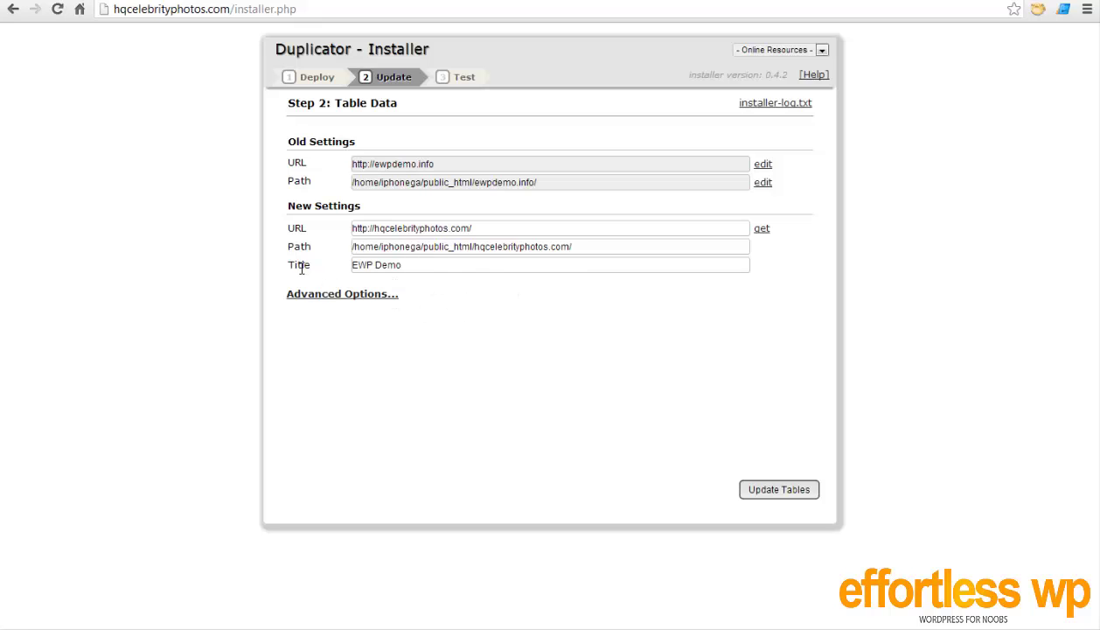
{"action": "left_click", "coordinate": [398, 265]}
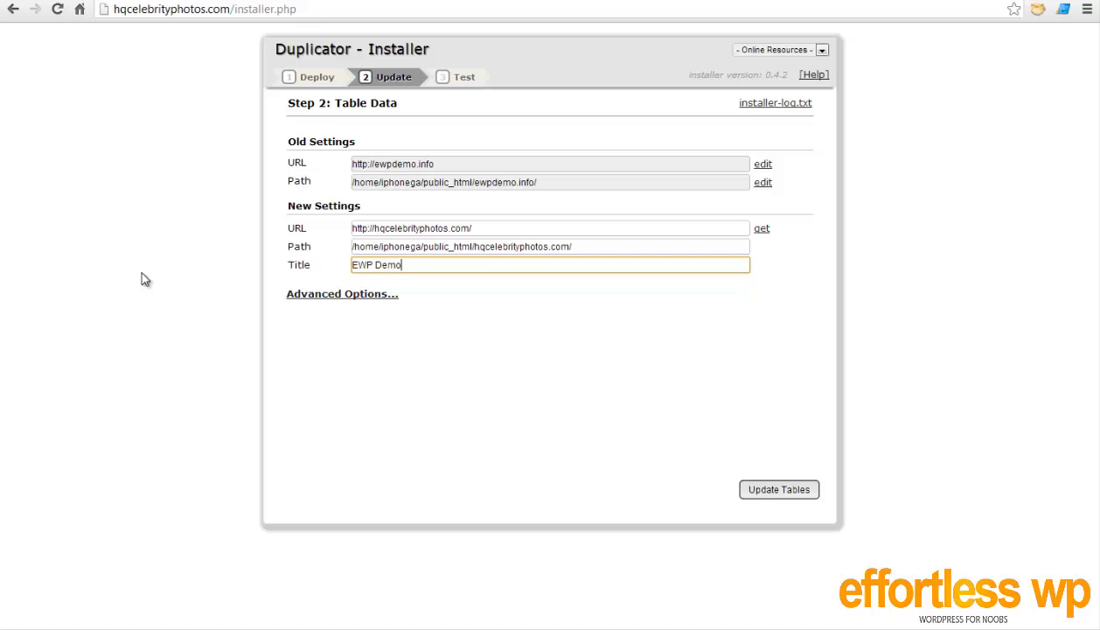
{"action": "key", "text": "ctrl+a"}
{"action": "left_click", "coordinate": [417, 262]}
{"action": "double_click", "coordinate": [170, 8]}
{"action": "key", "text": "ctrl+c"}
{"action": "triple_click", "coordinate": [376, 264]}
{"action": "key", "text": "ctrl+v"}
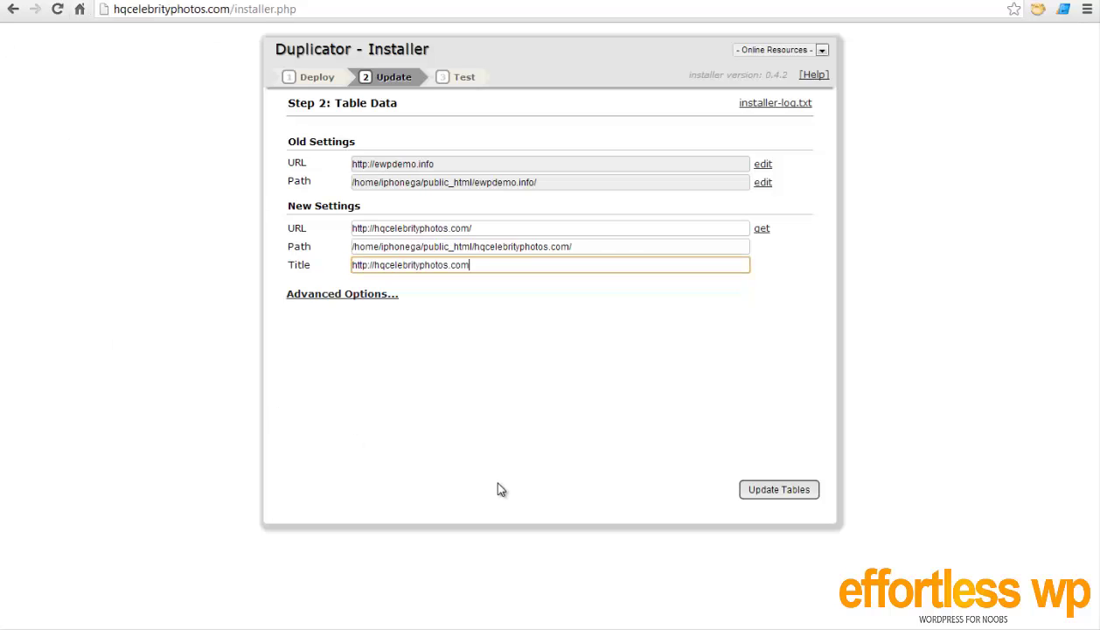
{"action": "key", "text": "BackSpace"}
{"action": "key", "text": "BackSpace"}
{"action": "key", "text": "BackSpace"}
{"action": "key", "text": "shift+Home"}
{"action": "key", "text": "BackSpace"}
{"action": "type", "text": "HQ"}
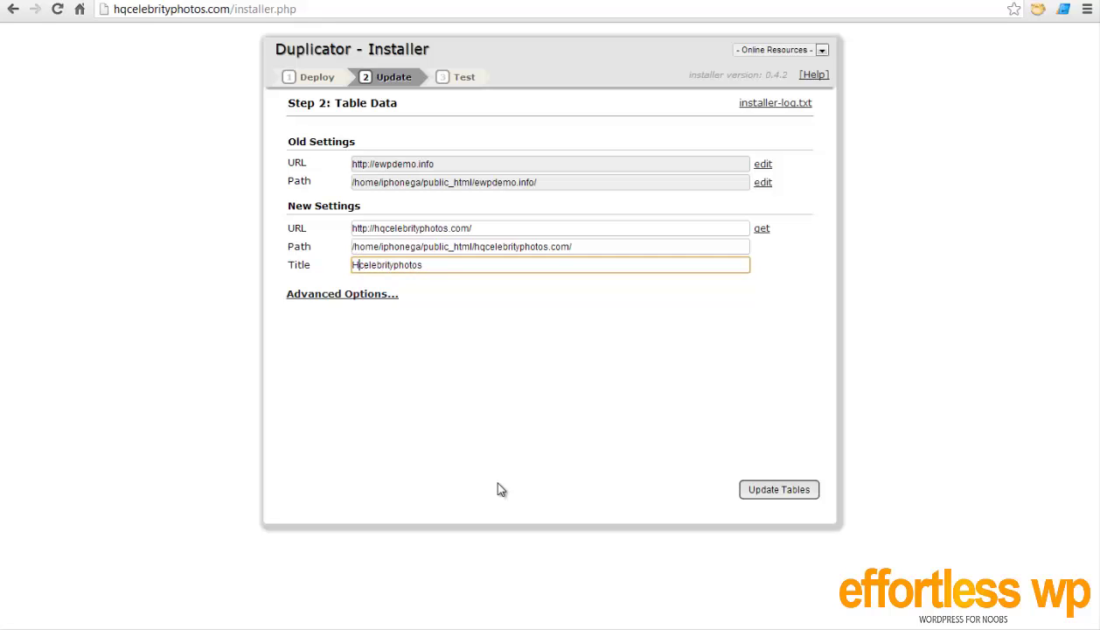
{"action": "key", "text": "Delete"}
{"action": "type", "text": "C"}
{"action": "key", "text": "shift+Right"}
{"action": "type", "text": "P"}
Step: Update the tables with the new URL and title, reaching zero errors
{"action": "left_click", "coordinate": [363, 300]}
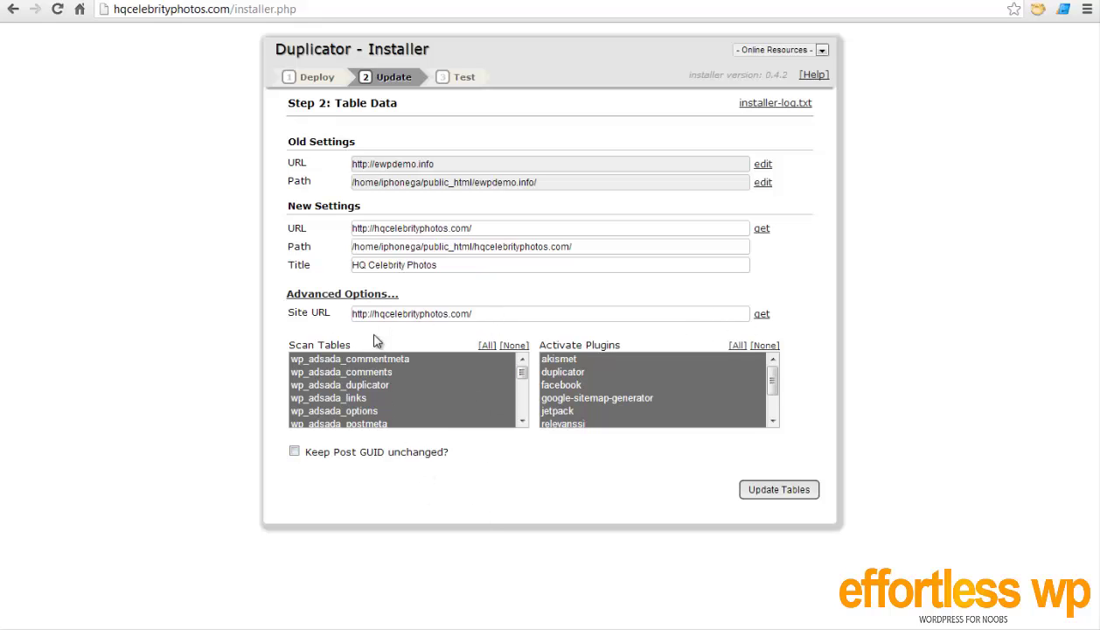
{"action": "left_click", "coordinate": [316, 296]}
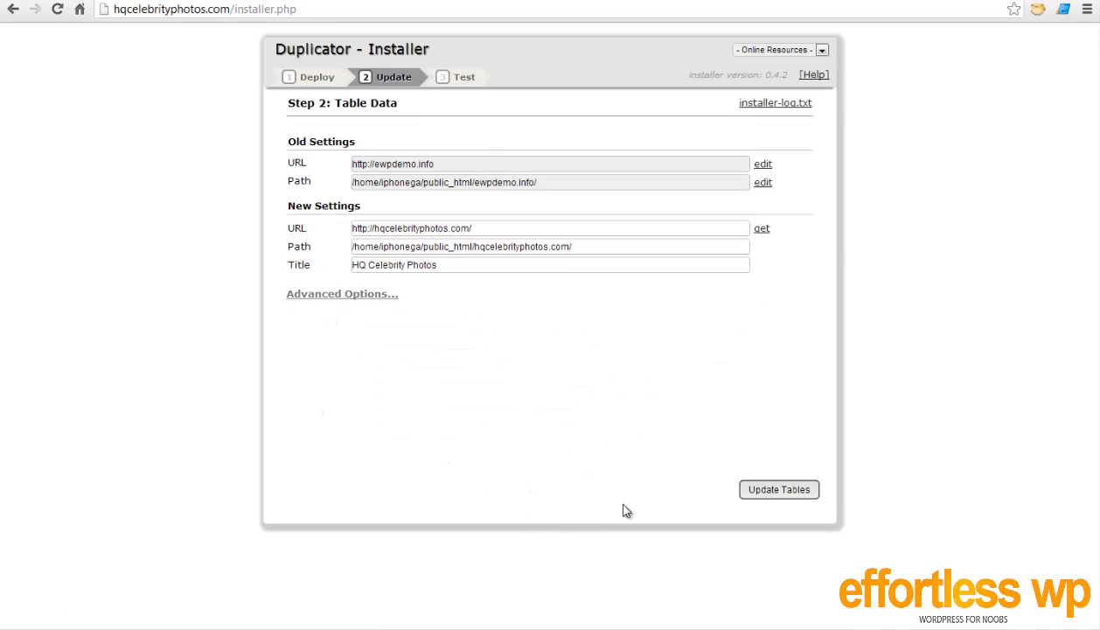
{"action": "left_click", "coordinate": [764, 499]}
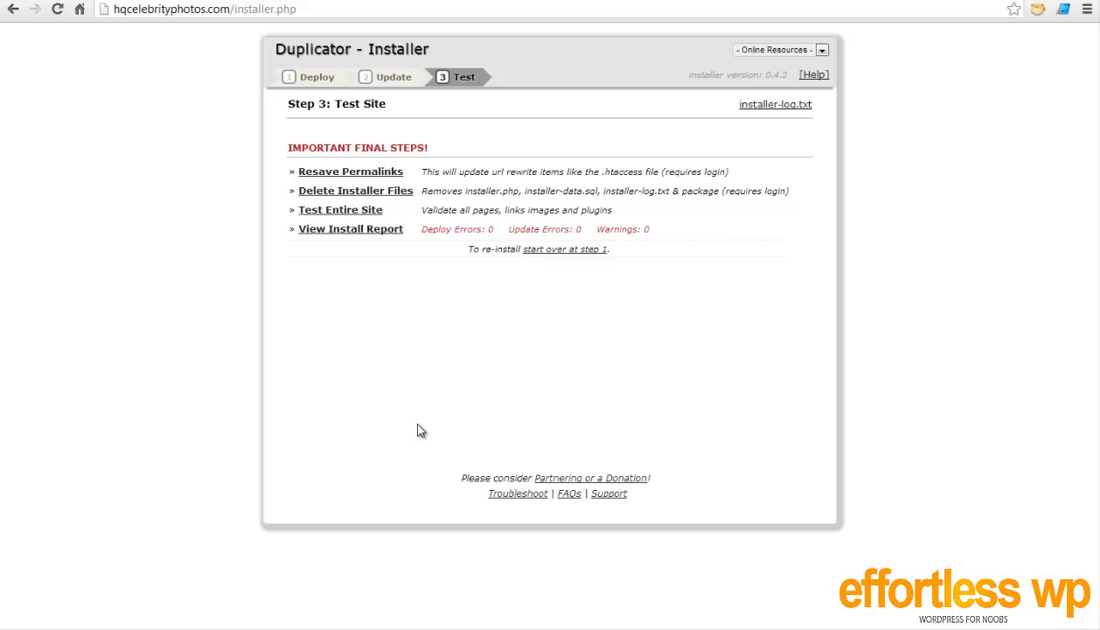
Step: Resave the Post name permalinks on the new domain, then request deleting the installer files
{"action": "left_click", "coordinate": [355, 174]}
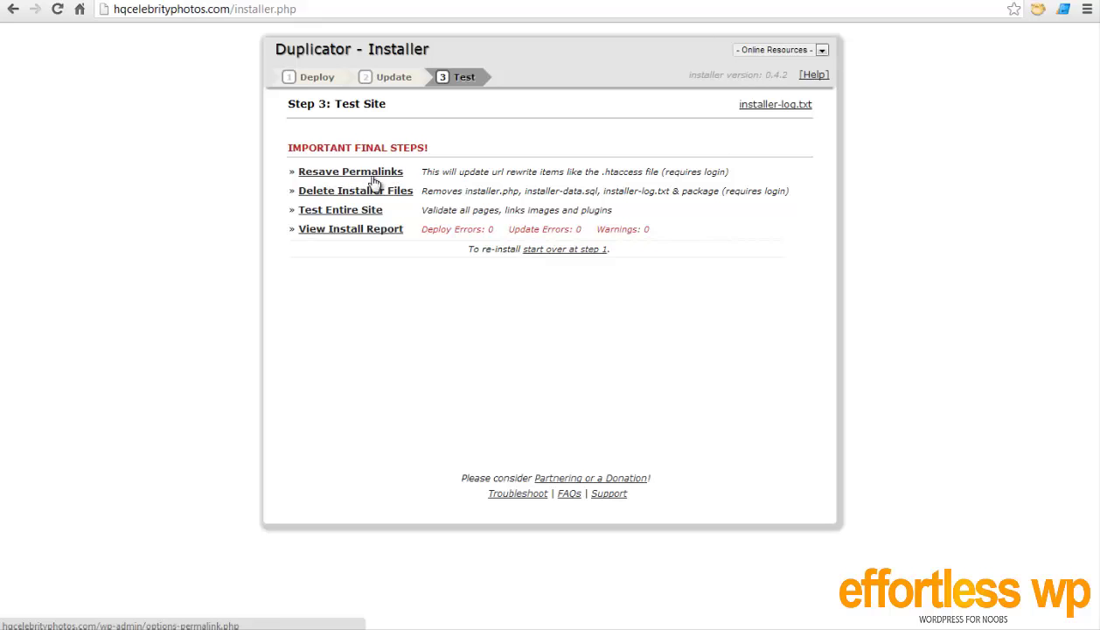
{"action": "left_click", "coordinate": [350, 172]}
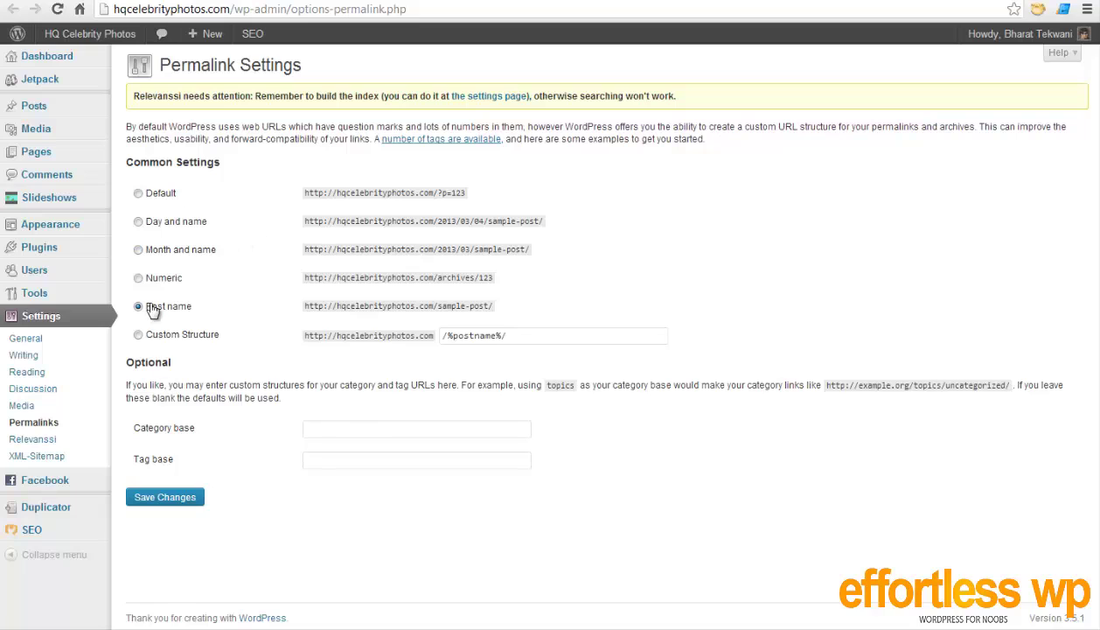
{"action": "left_click", "coordinate": [165, 500]}
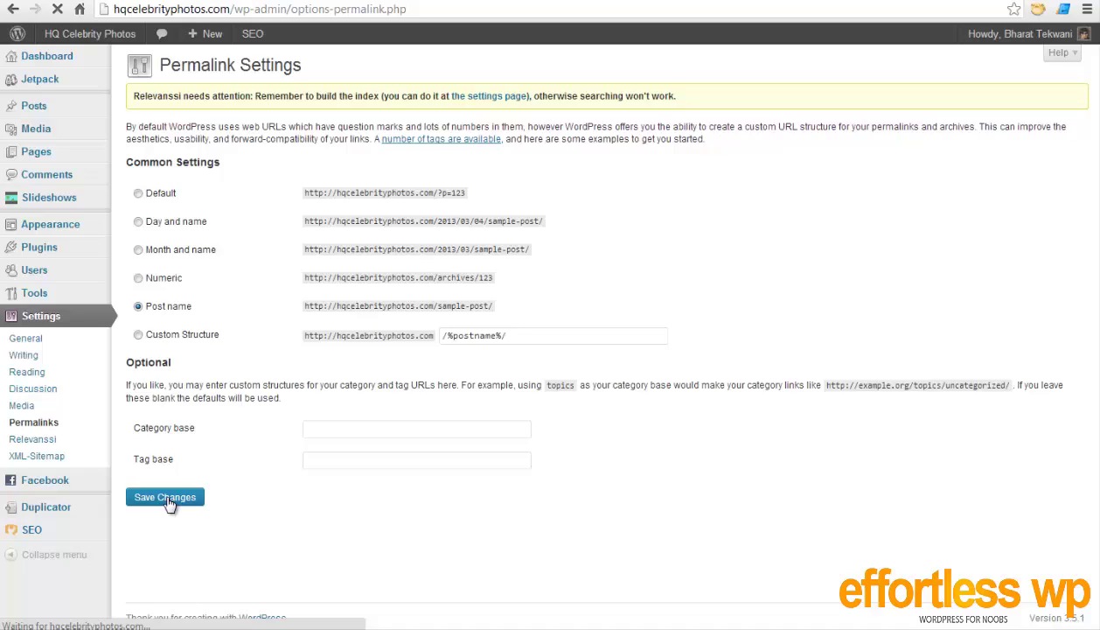
{"action": "left_click", "coordinate": [968, 3]}
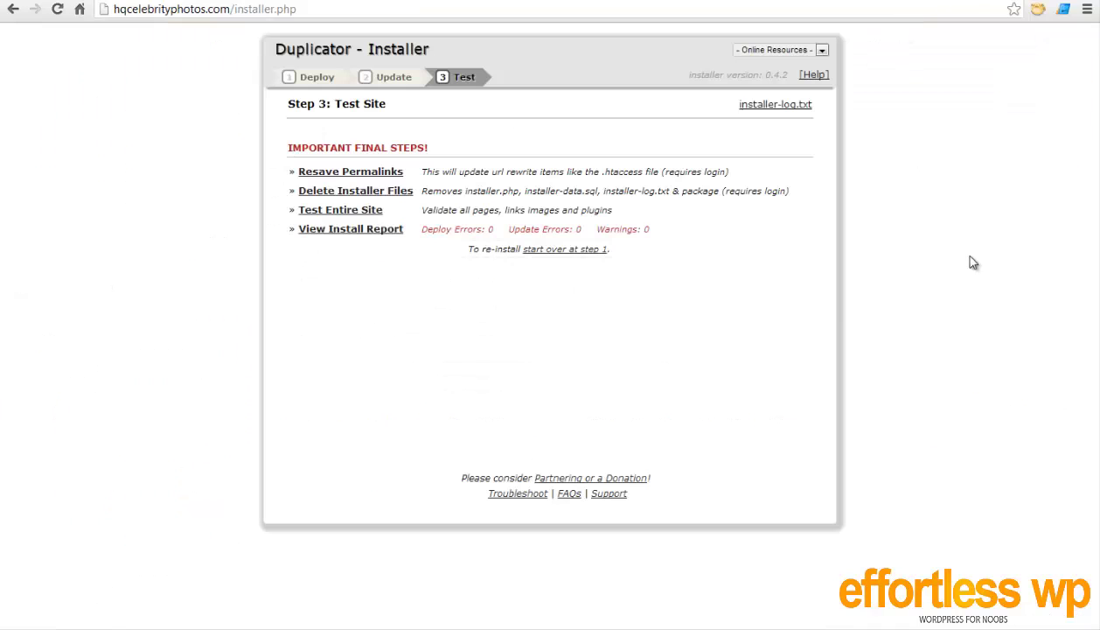
{"action": "left_click", "coordinate": [335, 194]}
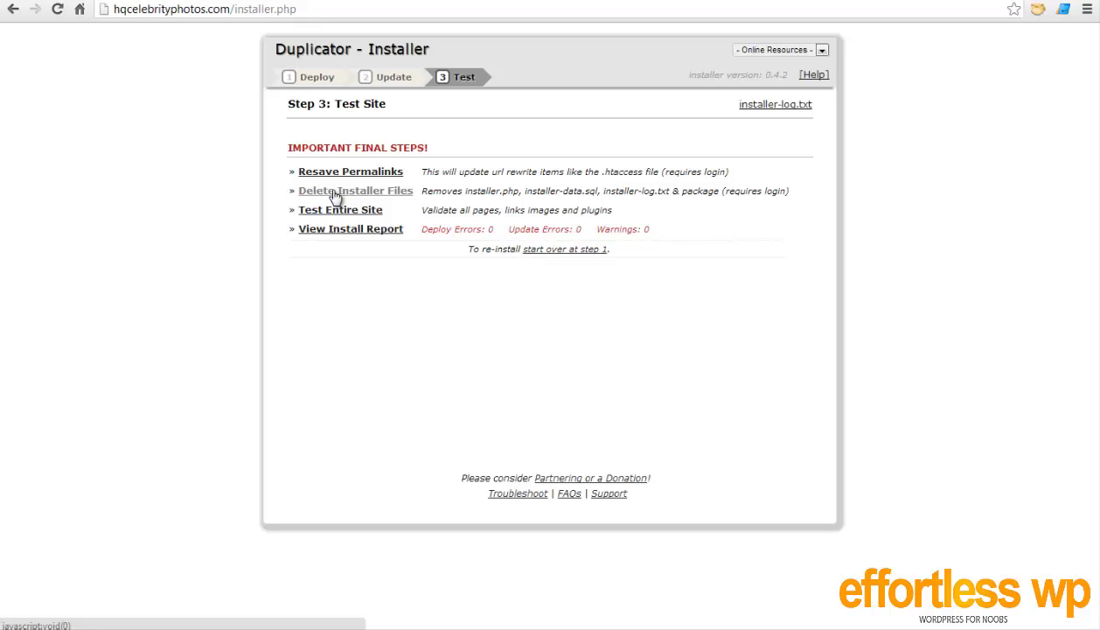
Step: Delete installer.php, installer-data.sql, installer-log.txt and the myclone zip, then return to Step 3
{"action": "left_click", "coordinate": [335, 199]}
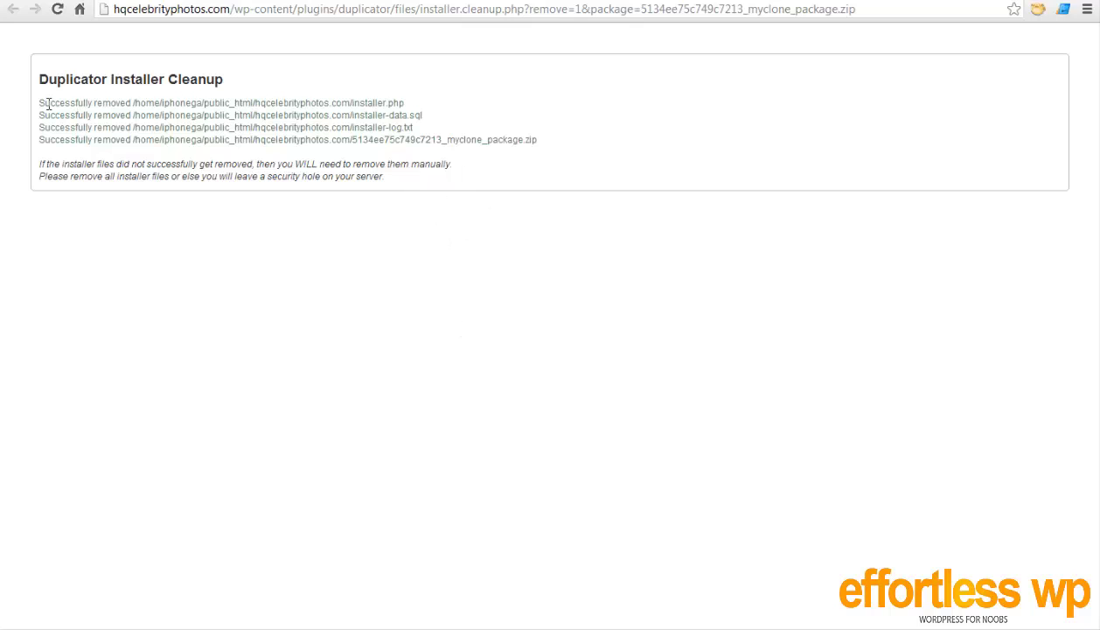
{"action": "left_click_drag", "start_coordinate": [38, 103], "coordinate": [360, 146]}
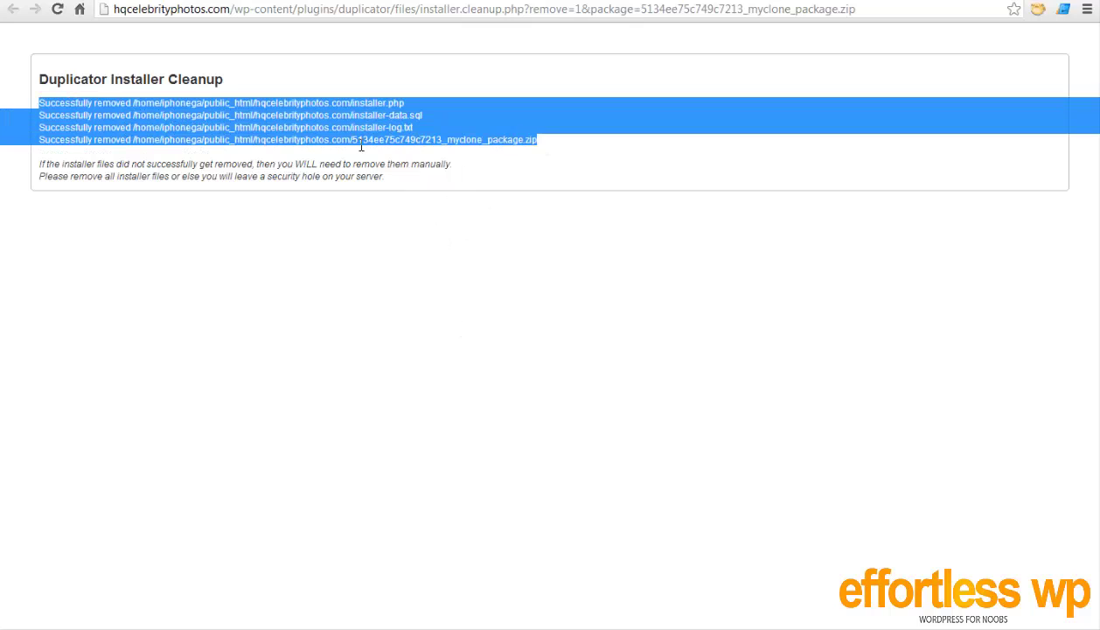
{"action": "left_click", "coordinate": [965, 1]}
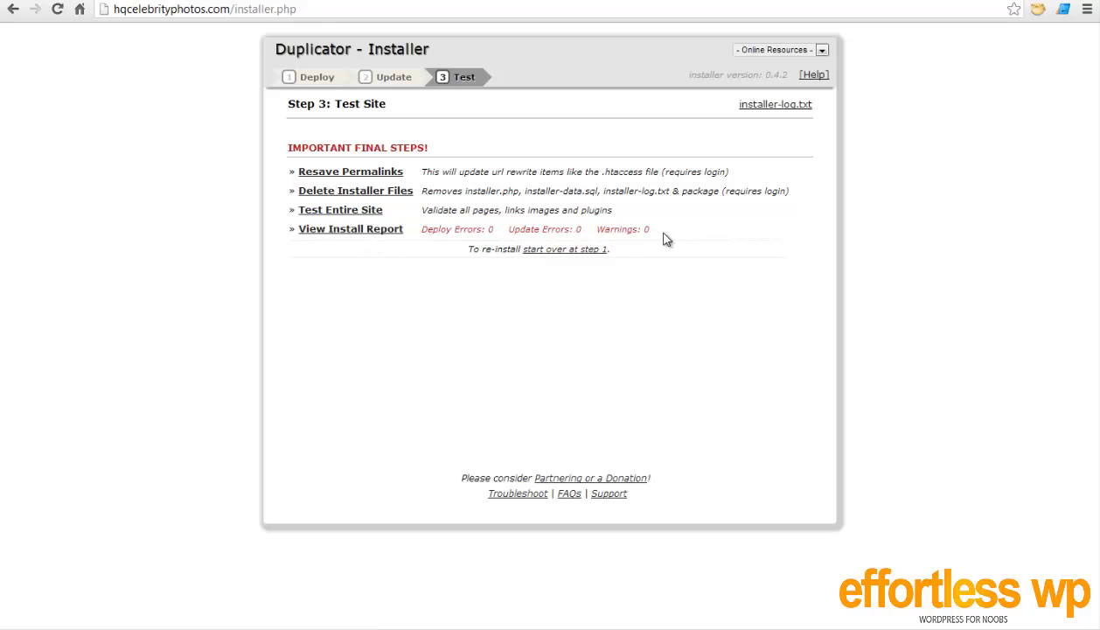
Step: Test the cloned HQ Celebrity Photos front page and look through its posts
{"action": "left_click", "coordinate": [346, 211]}
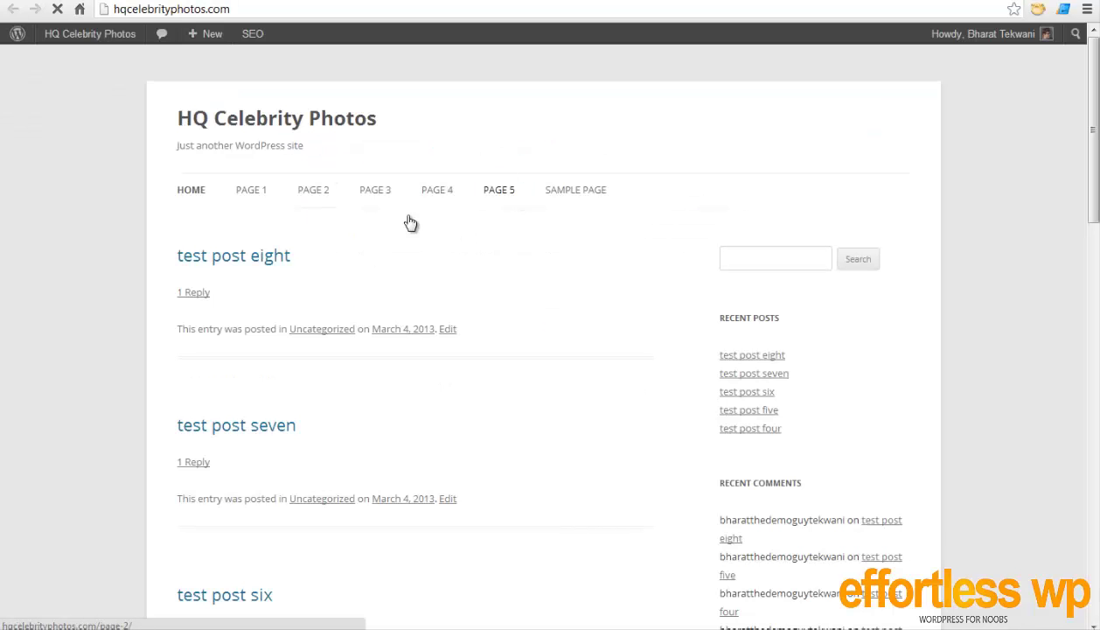
{"action": "scroll", "coordinate": [539, 331], "scroll_direction": "down", "scroll_amount": 9}
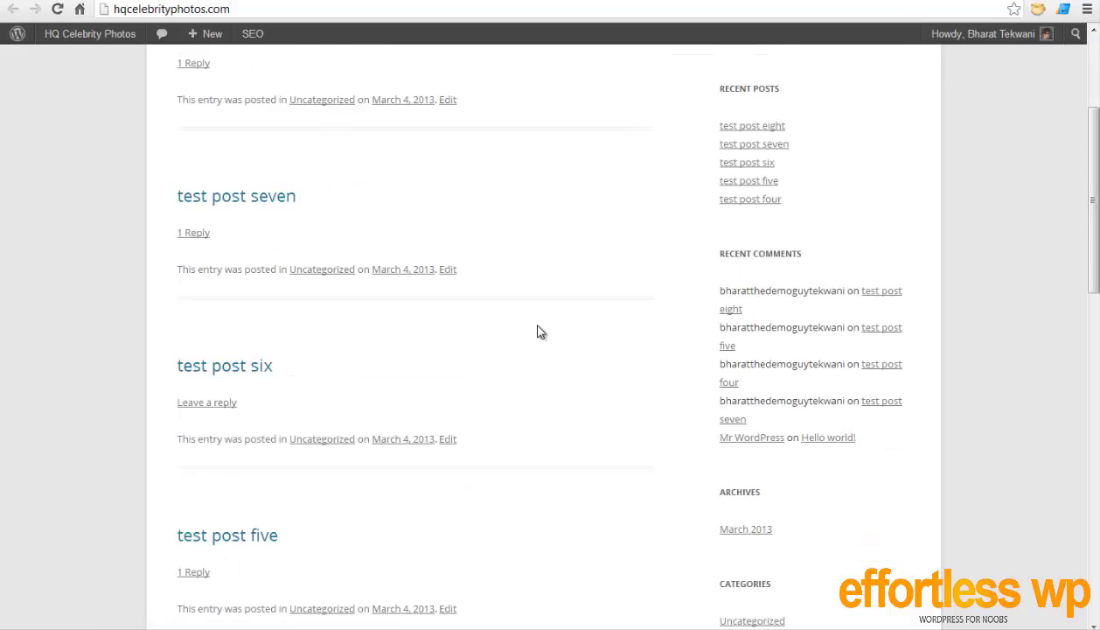
{"action": "scroll", "coordinate": [446, 277], "scroll_direction": "down", "scroll_amount": 3}
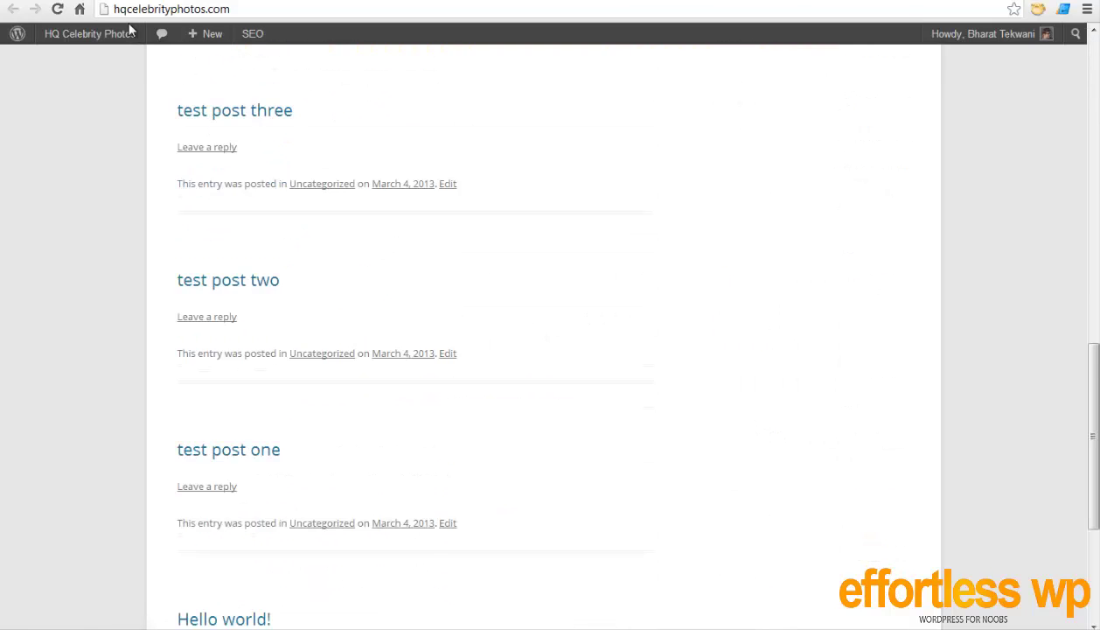
{"action": "scroll", "coordinate": [263, 131], "scroll_direction": "up", "scroll_amount": 1}
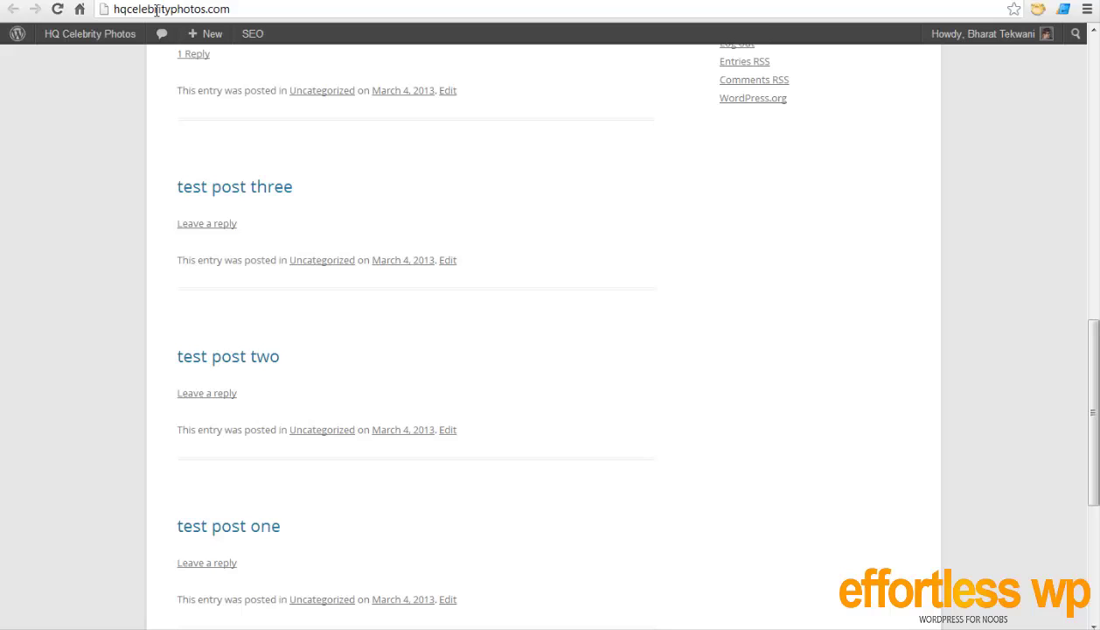
Step: Go to hqcelebrityphotos.com/wp-admin/ and switch to the File Manager
{"action": "left_click", "coordinate": [278, 9]}
{"action": "left_click", "coordinate": [280, 10]}
{"action": "type", "text": "/wp"}
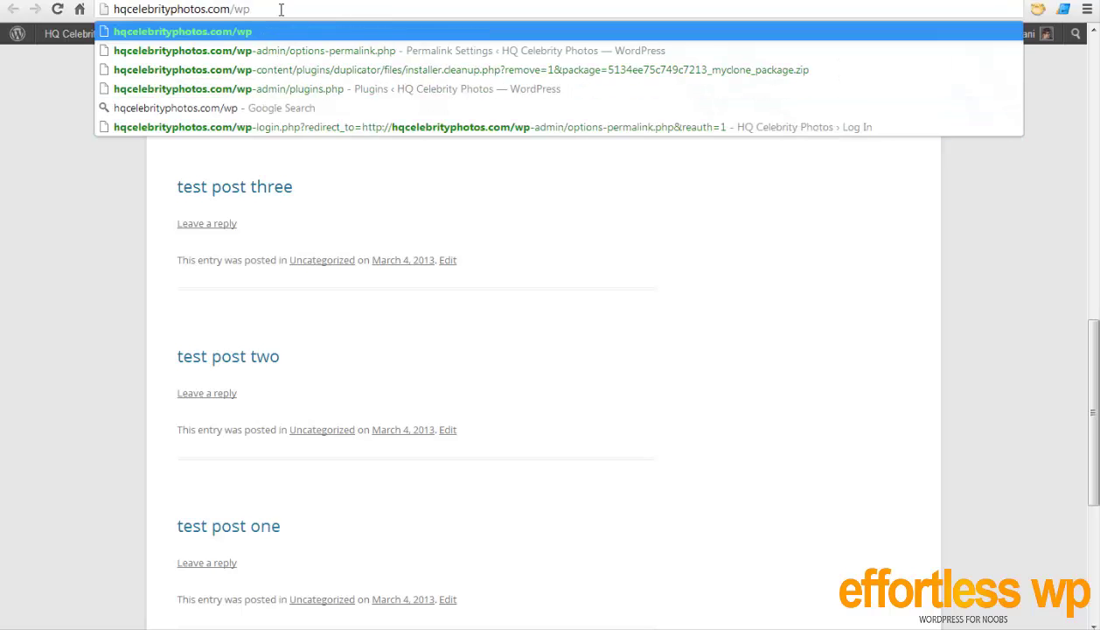
{"action": "type", "text": "-admin/"}
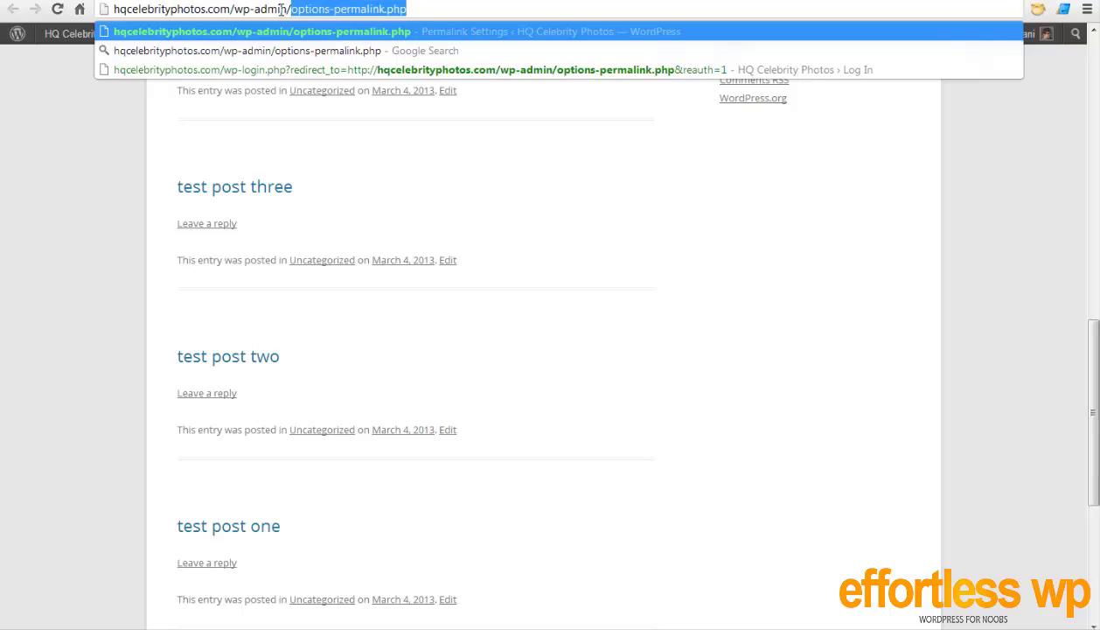
{"action": "key", "text": "Delete"}
{"action": "key", "text": "Return"}
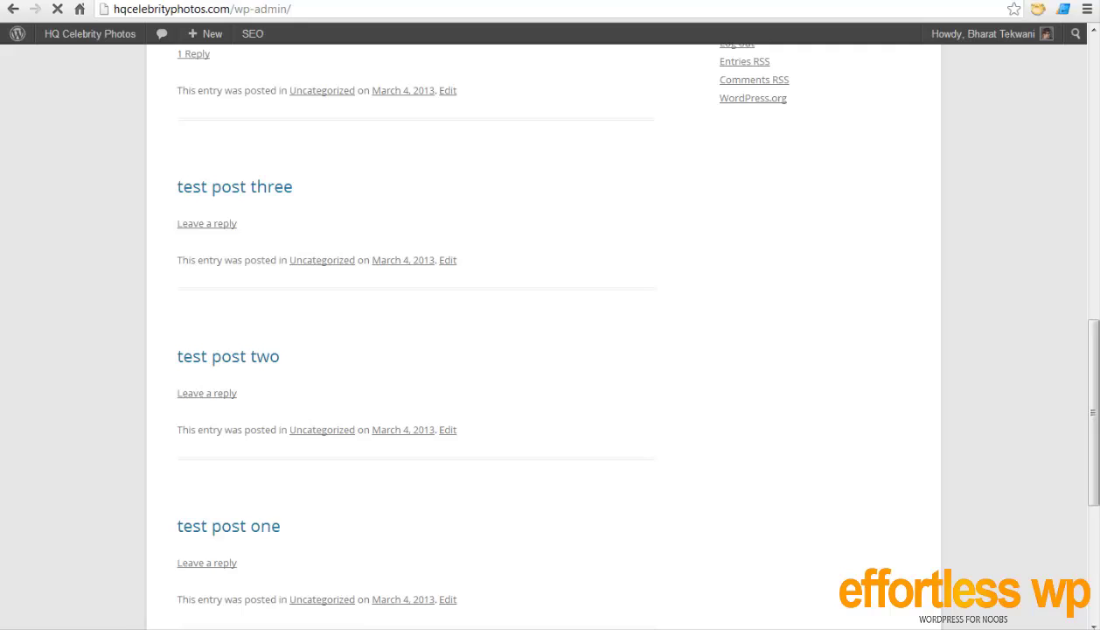
{"action": "key", "text": "ctrl+Tab"}
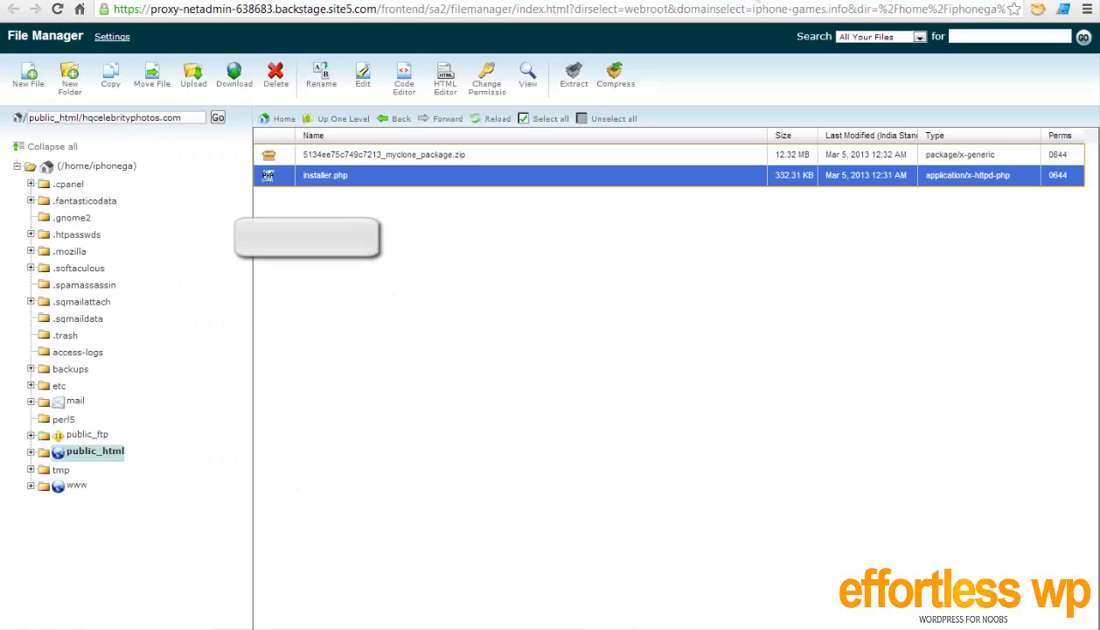
Step: Compare the clone's and ewpdemo.info's dashboards: both show 9 posts, 6 pages, 5 comments
{"action": "key", "text": "ctrl+Tab"}
{"action": "key", "text": "ctrl+Tab"}
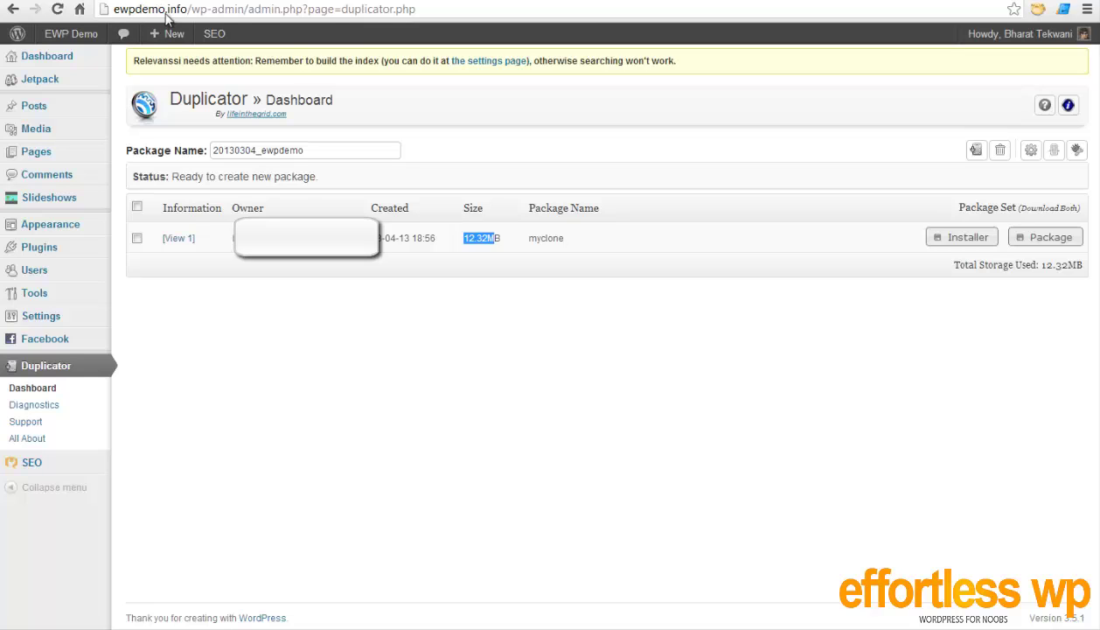
{"action": "left_click", "coordinate": [74, 56]}
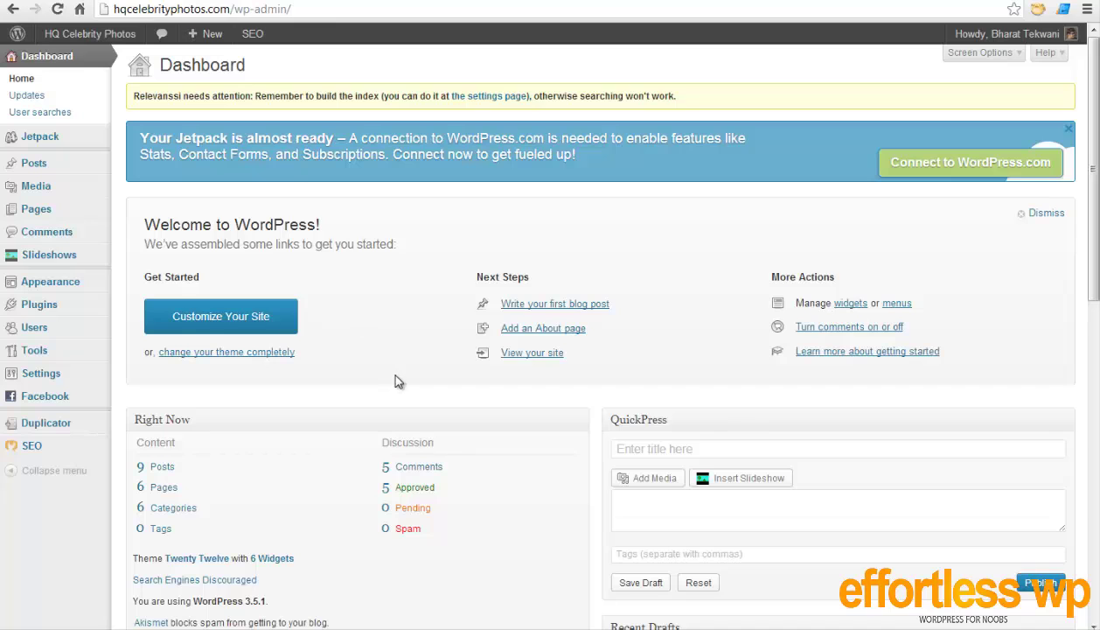
{"action": "scroll", "coordinate": [396, 378], "scroll_direction": "down", "scroll_amount": 1}
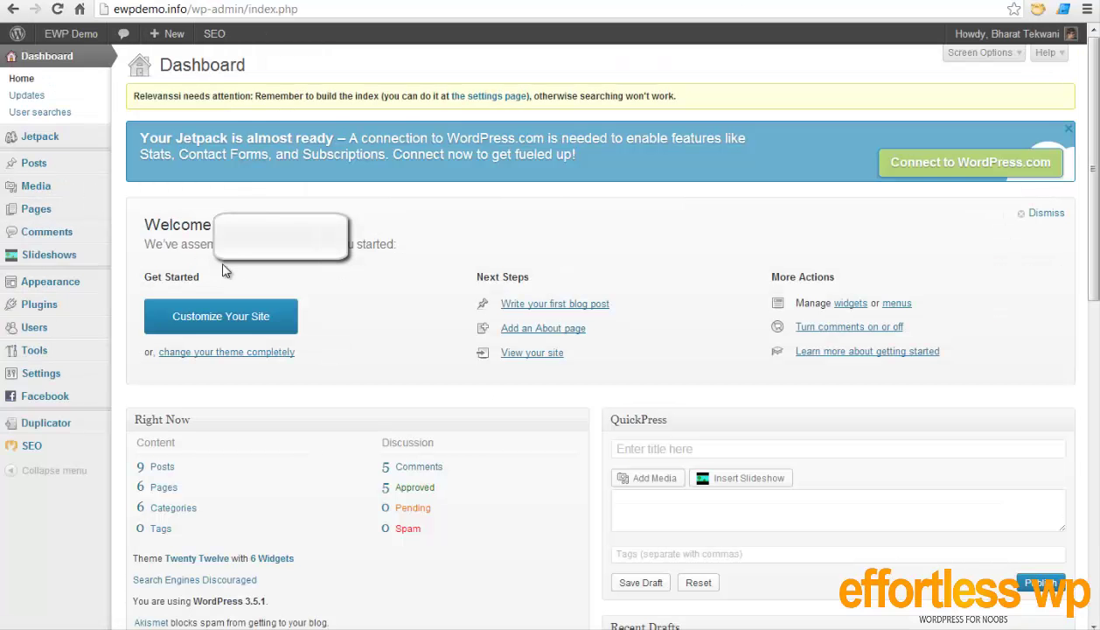
{"action": "scroll", "coordinate": [322, 373], "scroll_direction": "down", "scroll_amount": 1}
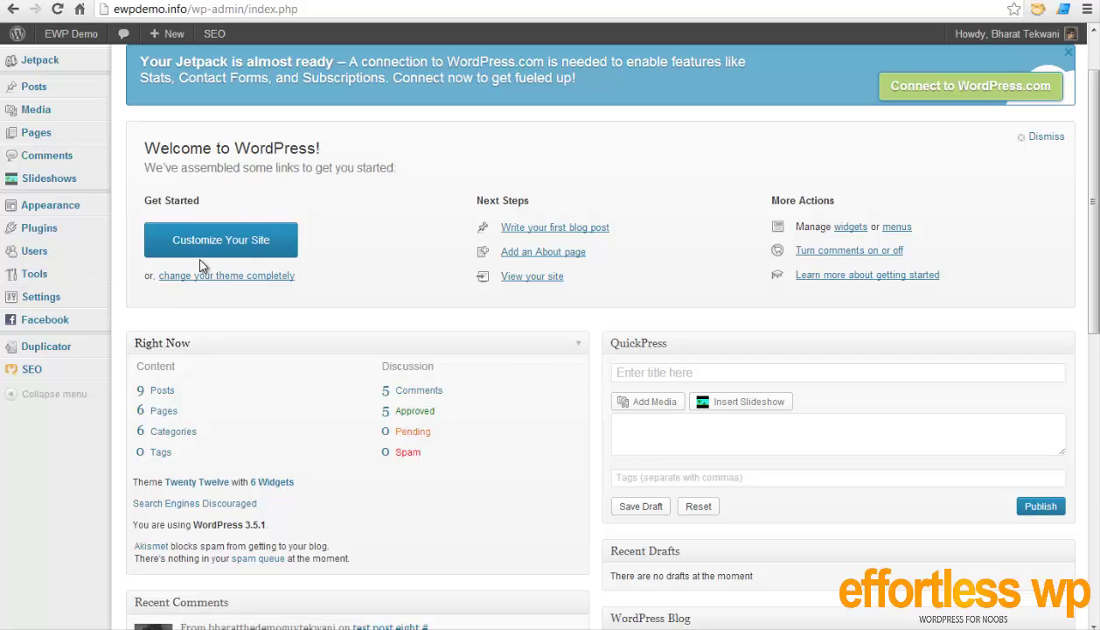
{"action": "scroll", "coordinate": [200, 267], "scroll_direction": "up", "scroll_amount": 1}
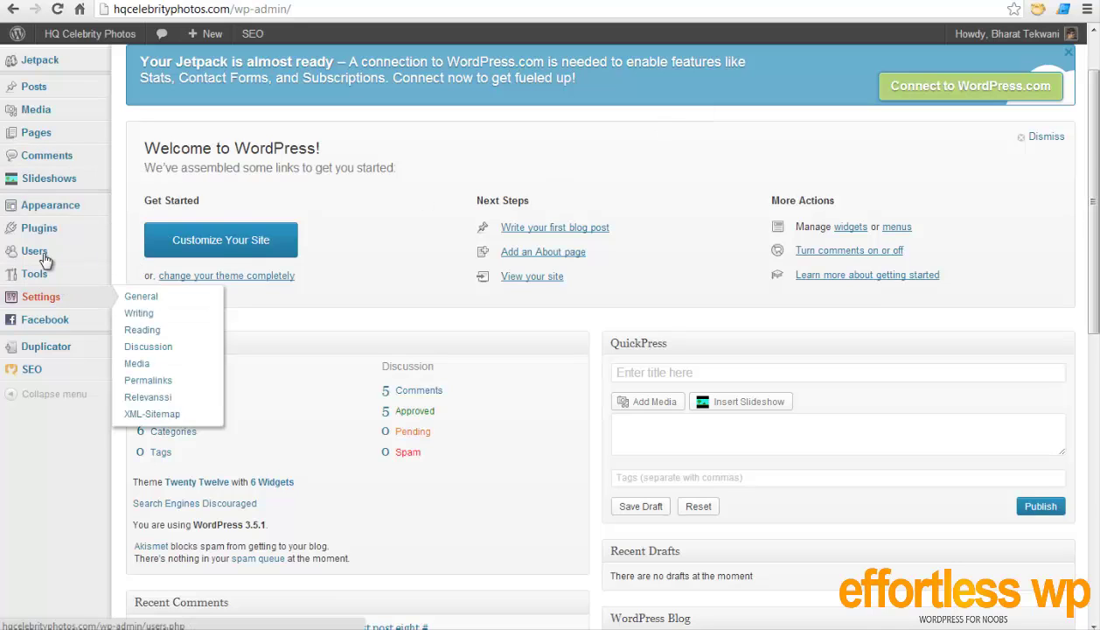
Step: Verify the clone lists five users and eight active installed plugins
{"action": "mouse_move", "coordinate": [45, 261]}
{"action": "left_click", "coordinate": [138, 255]}
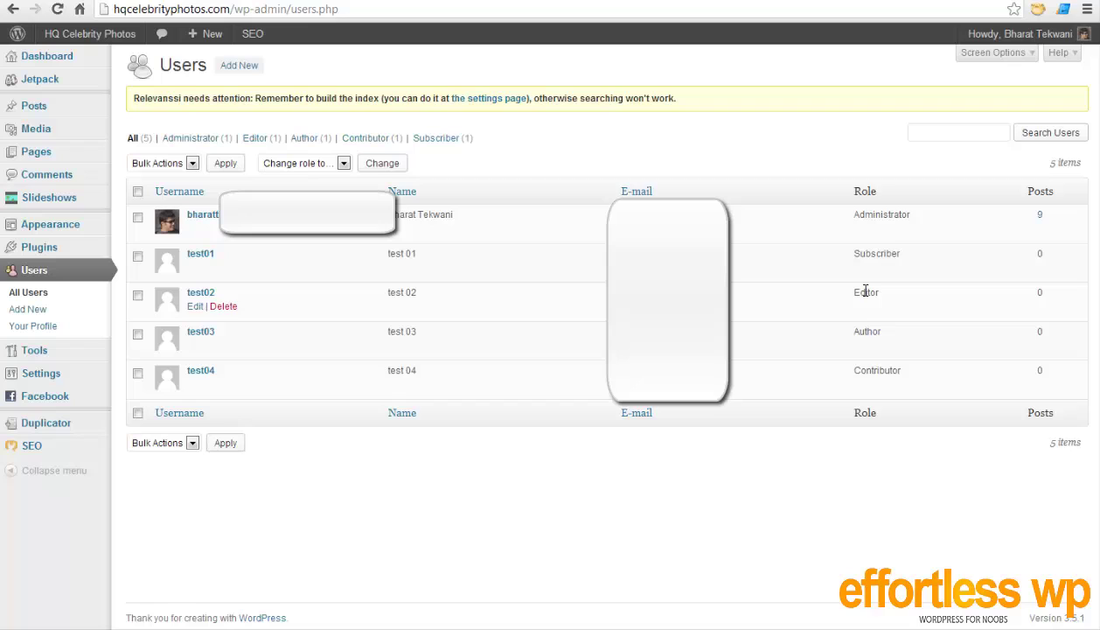
{"action": "left_click", "coordinate": [75, 249]}
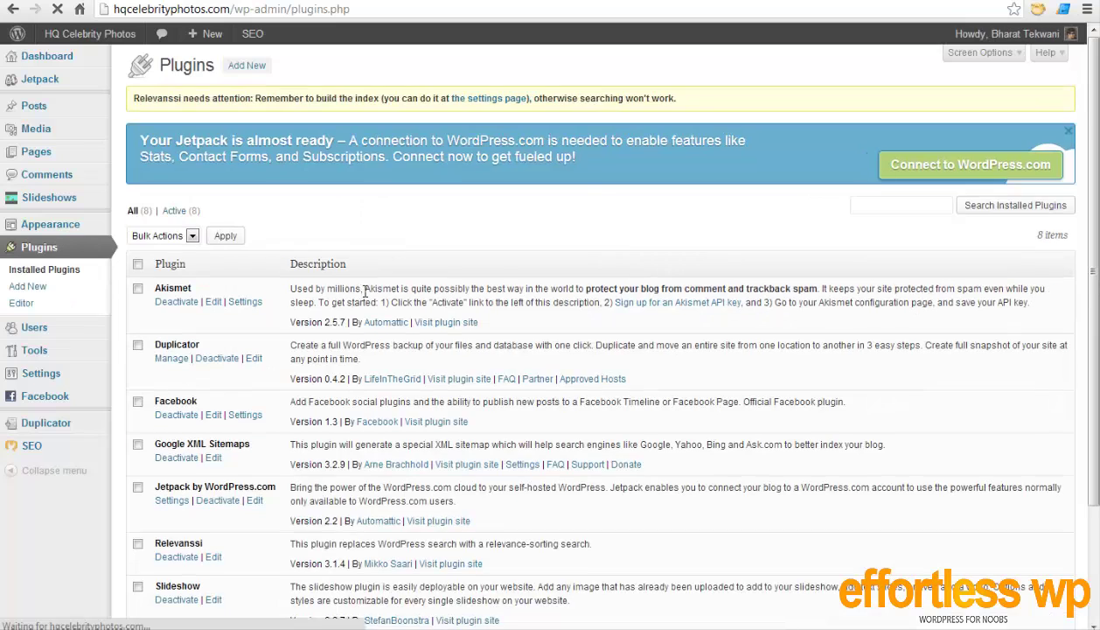
{"action": "scroll", "coordinate": [366, 291], "scroll_direction": "down", "scroll_amount": 3}
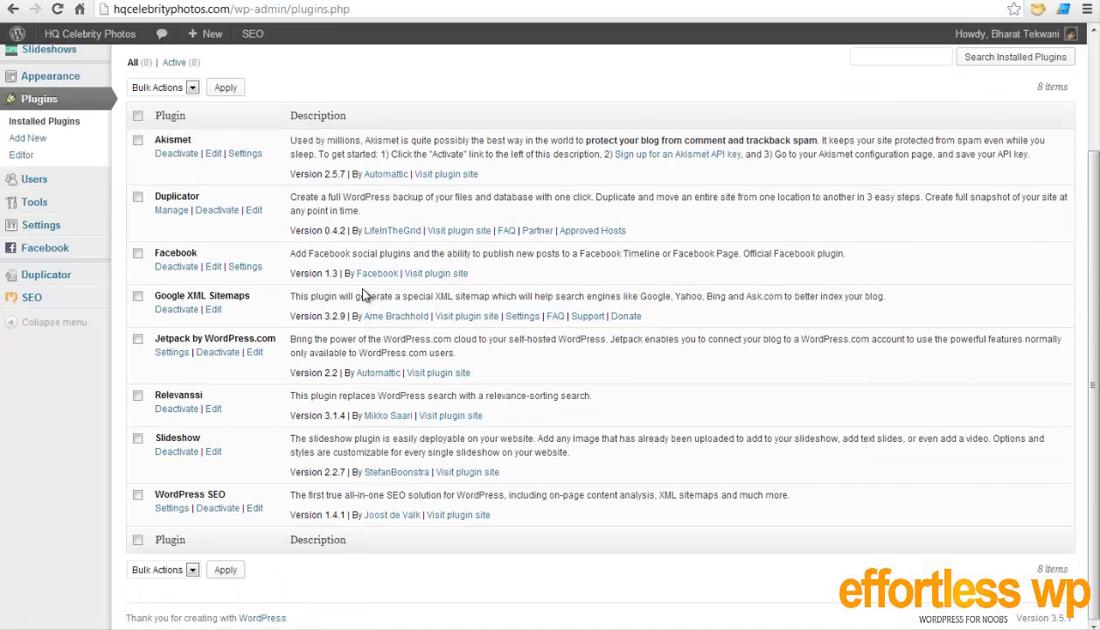
{"action": "scroll", "coordinate": [366, 295], "scroll_direction": "up", "scroll_amount": 3}
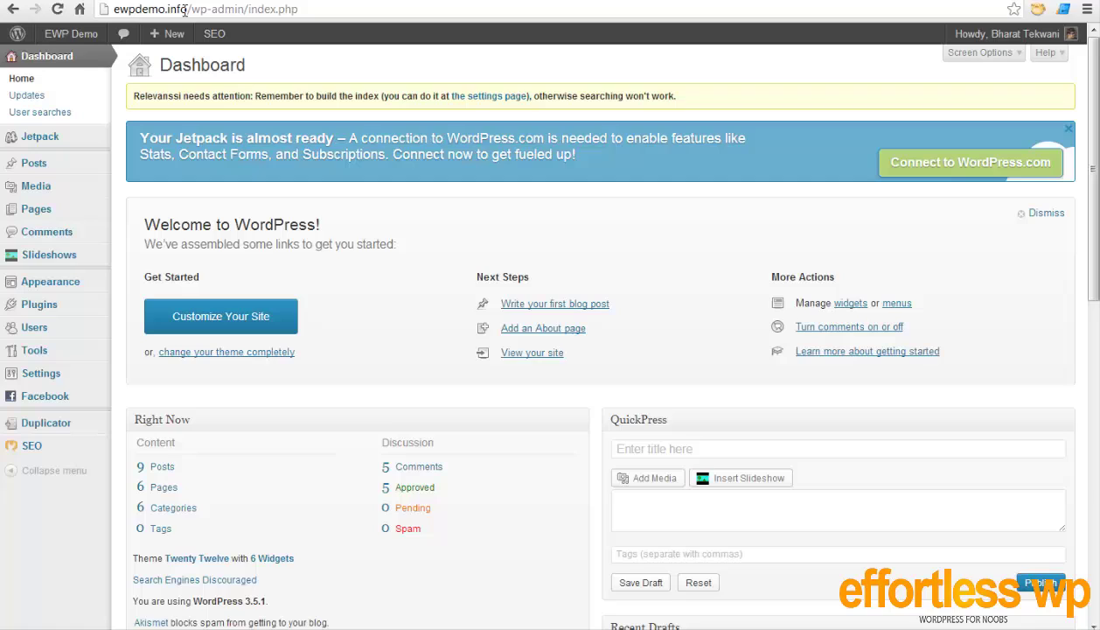
{"action": "left_click_drag", "start_coordinate": [180, 10], "coordinate": [74, 17]}
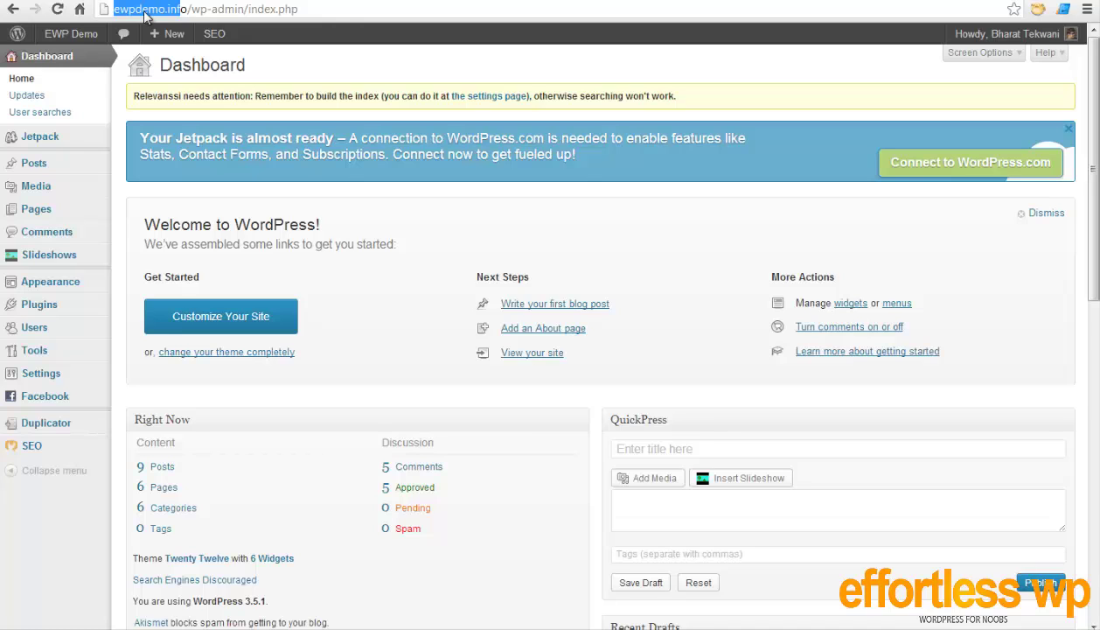
{"action": "left_click", "coordinate": [708, 85]}
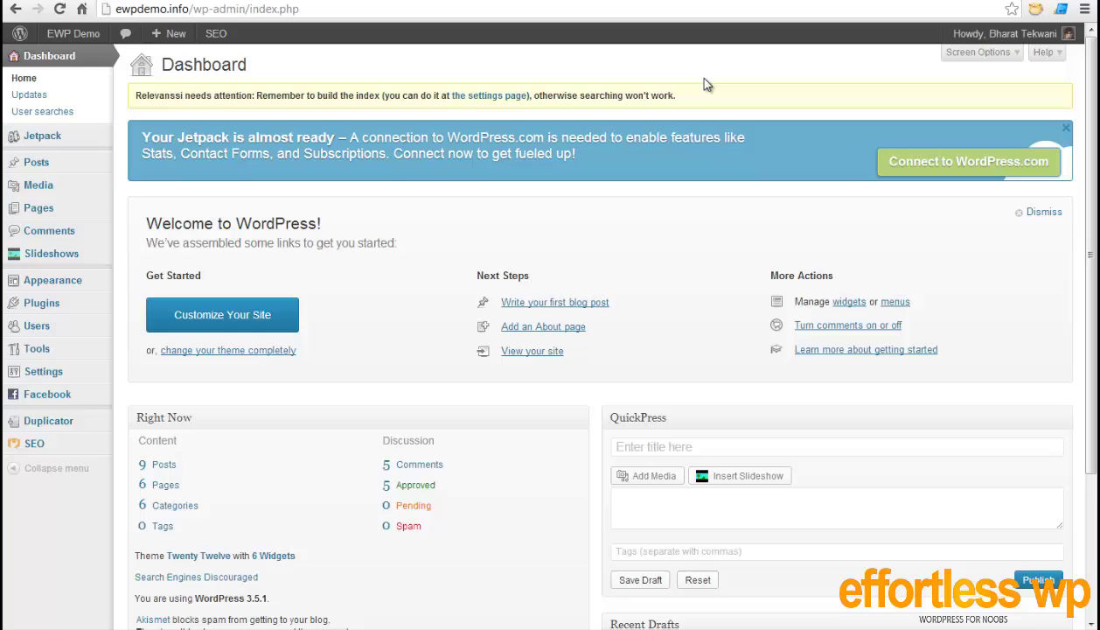